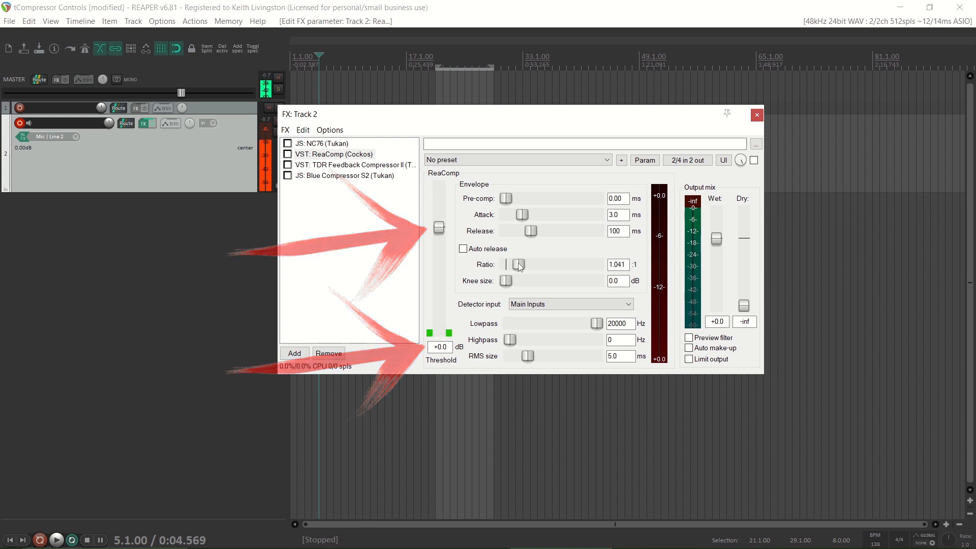
- Enable ReaComp on track 2 with a ratio of 4.38:1 and a threshold of -22.8 dB
left_click_drag(506, 265, 545, 266)
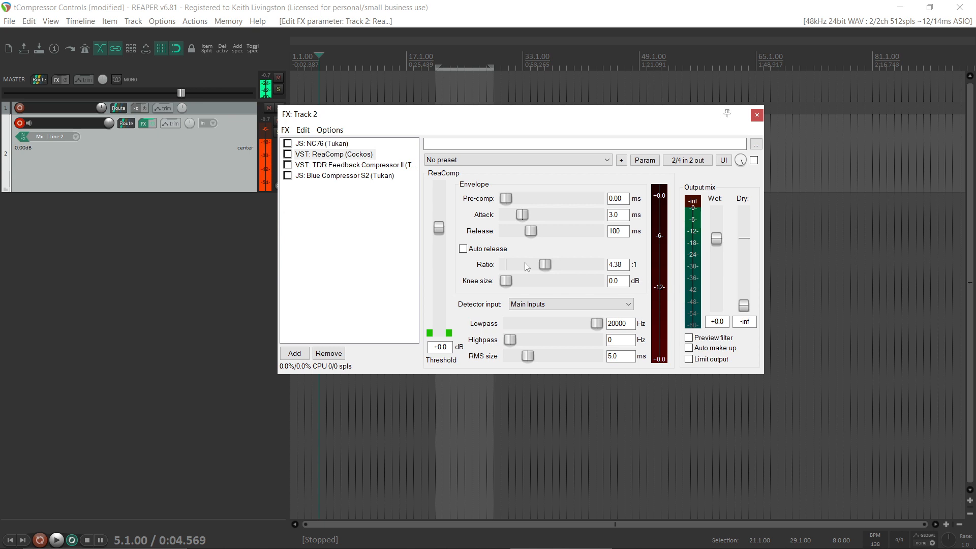
left_click(288, 154)
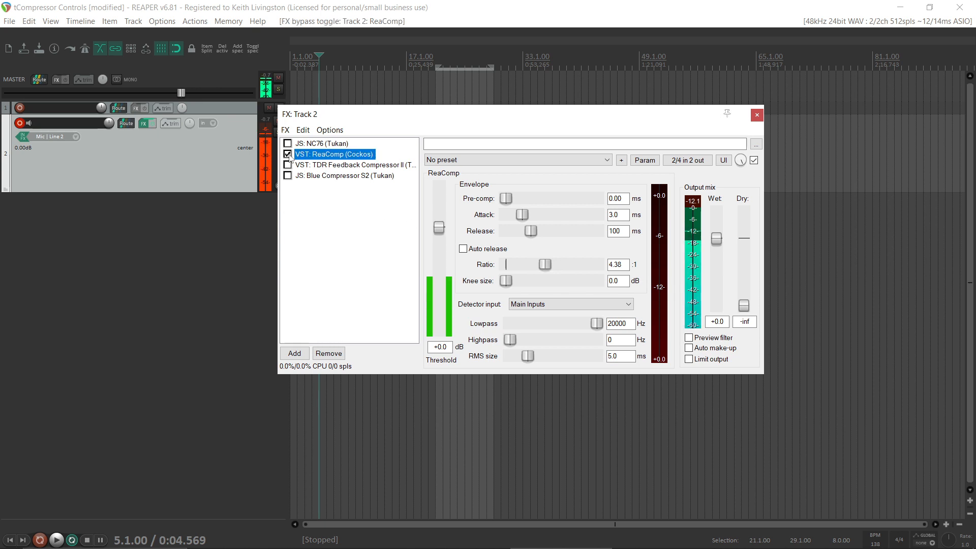
left_click(438, 228)
left_click_drag(440, 230, 442, 285)
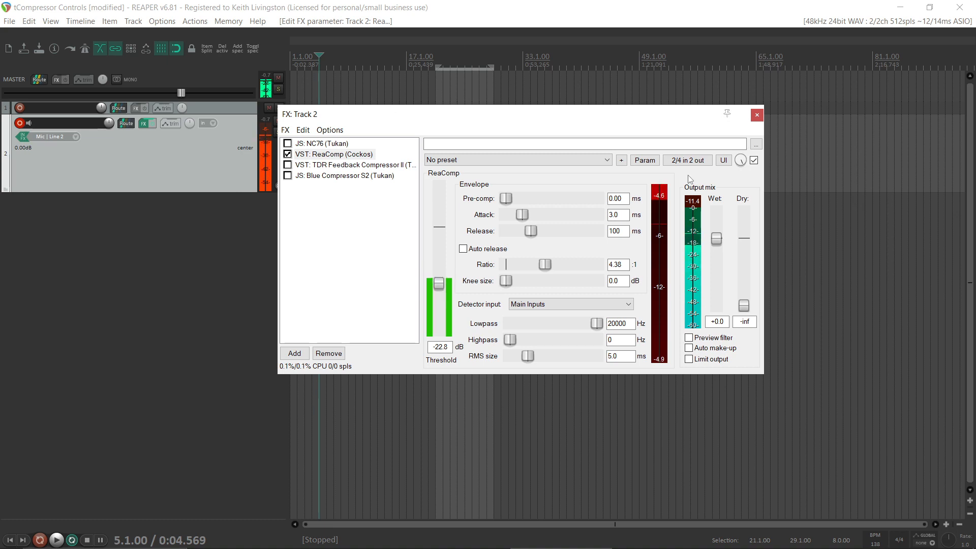
left_click(656, 196)
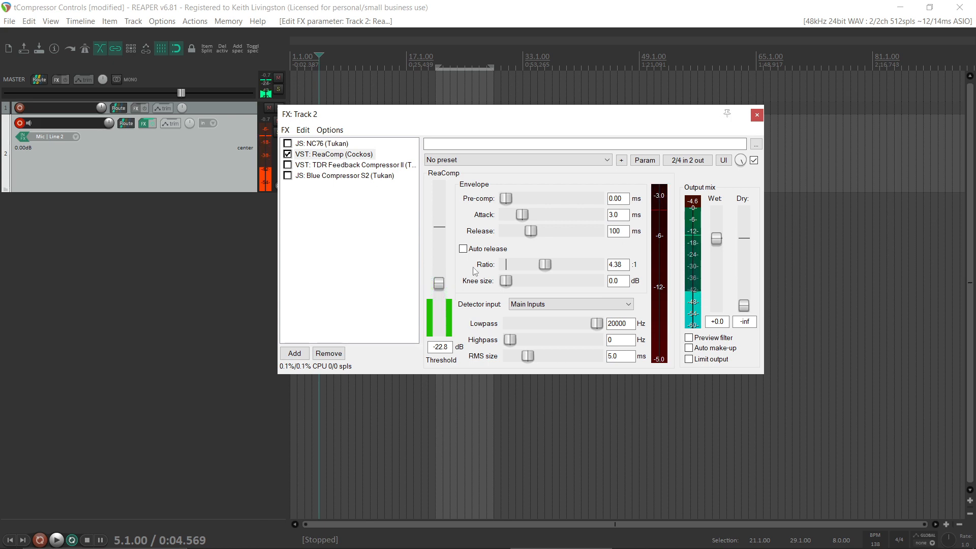
- Reset ReaComp's threshold, lower it to -26.9 dB, and raise the wet output to +5.5 dB as make-up gain
double_click(441, 284)
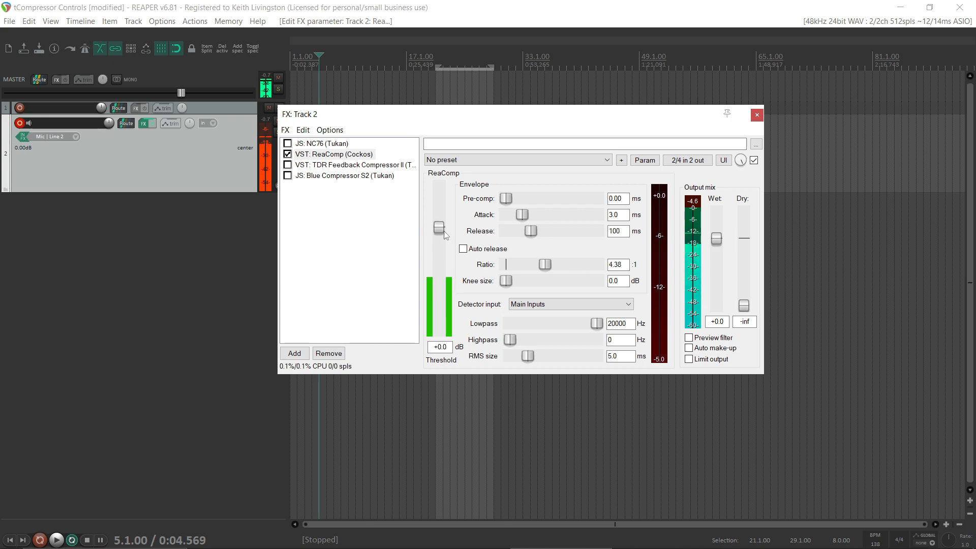
left_click_drag(438, 229, 432, 288)
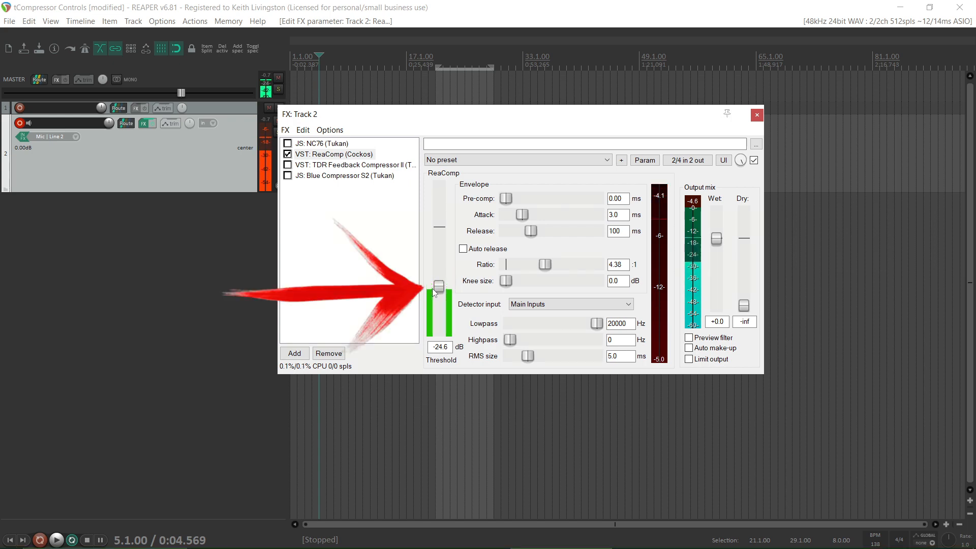
left_click_drag(432, 288, 432, 291)
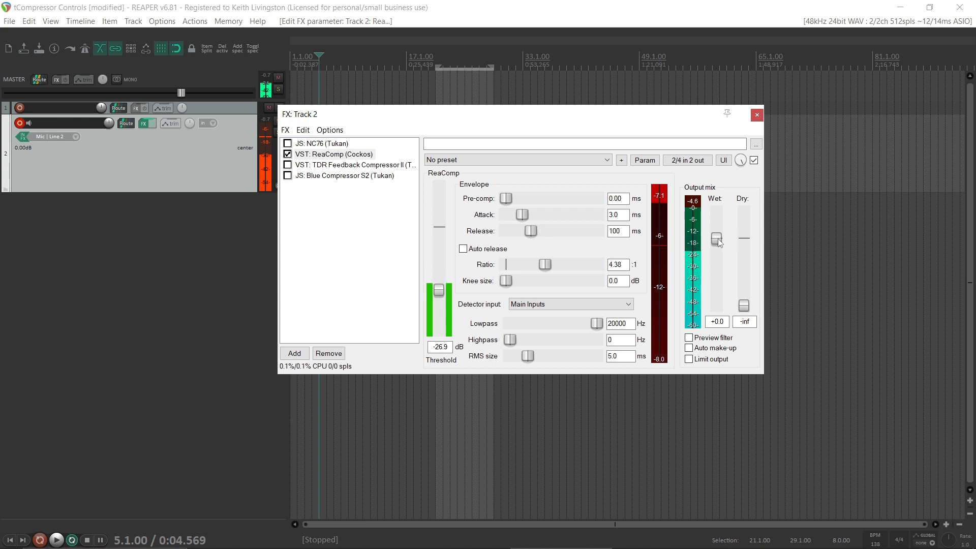
left_click_drag(718, 238, 719, 230)
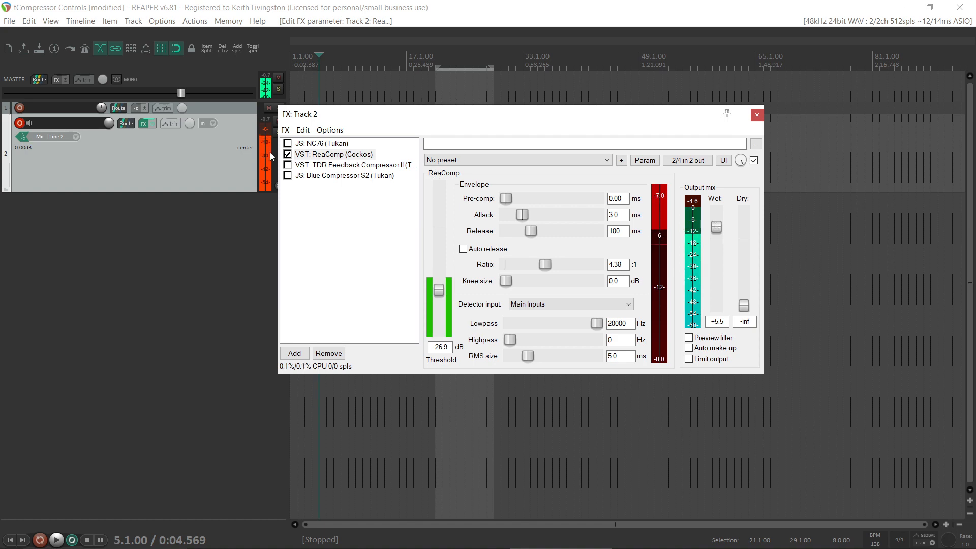
- Toggle ReaComp off and on repeatedly to compare the compressed and uncompressed signals
left_click(288, 154)
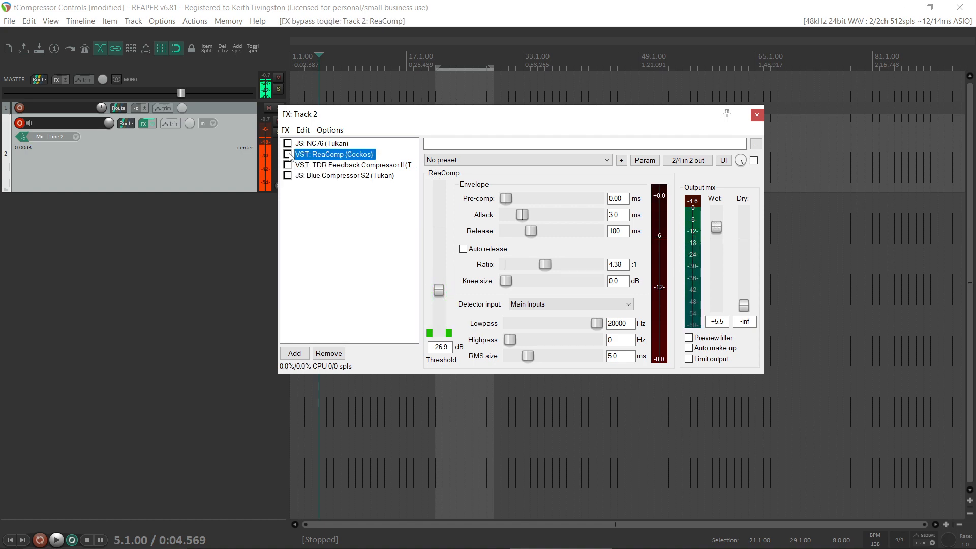
left_click(288, 154)
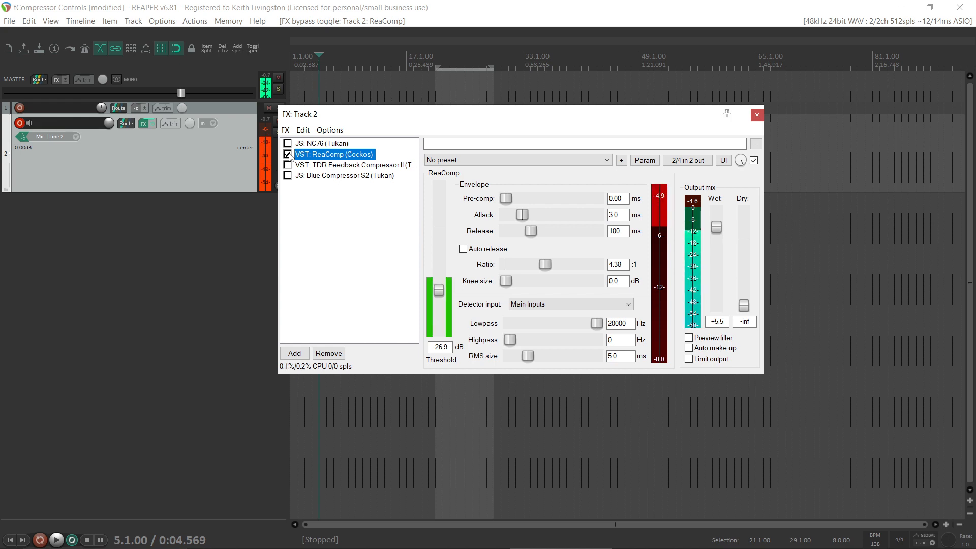
left_click(288, 155)
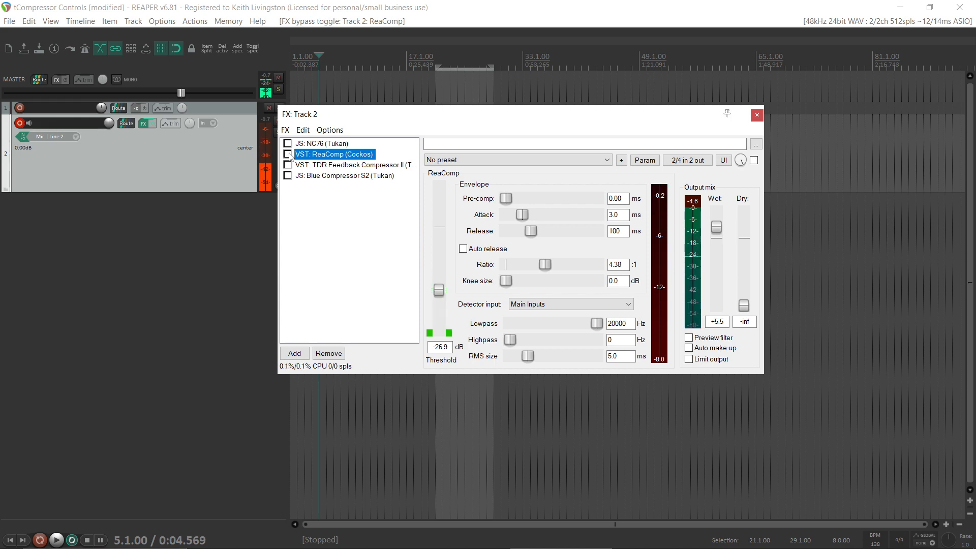
left_click(289, 155)
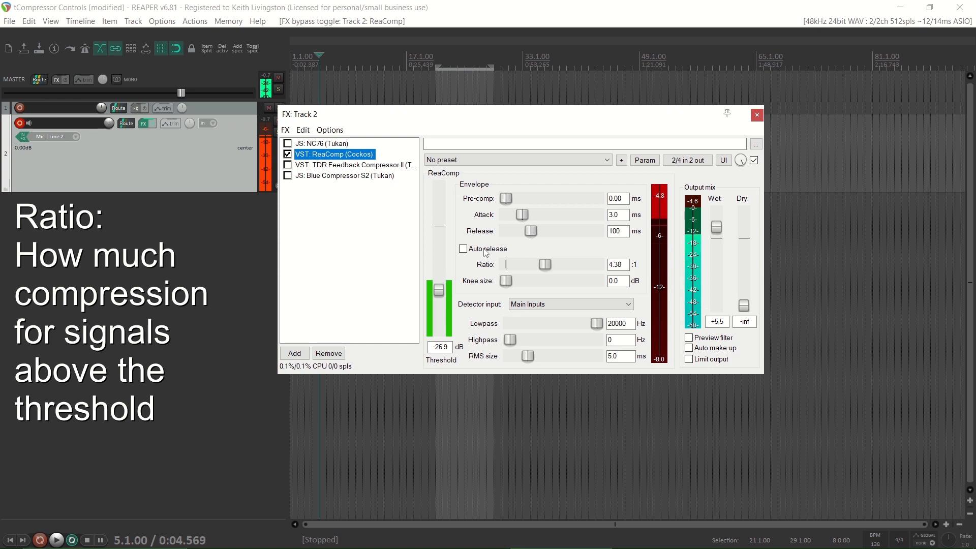
- Switch from ReaComp to TDR Feedback Compressor II with a threshold of -32.0 dB and a ratio of 2.0:1
left_click(288, 165)
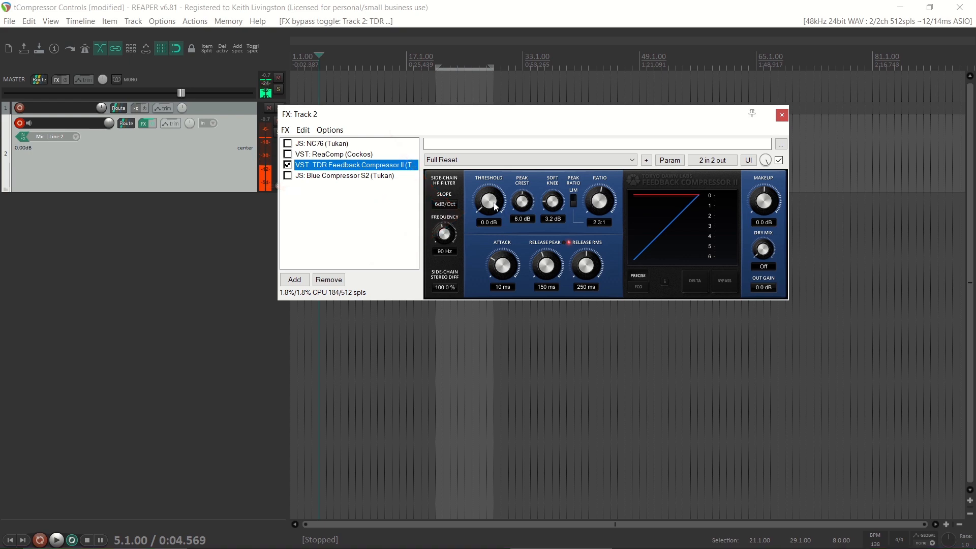
left_click_drag(488, 208, 487, 227)
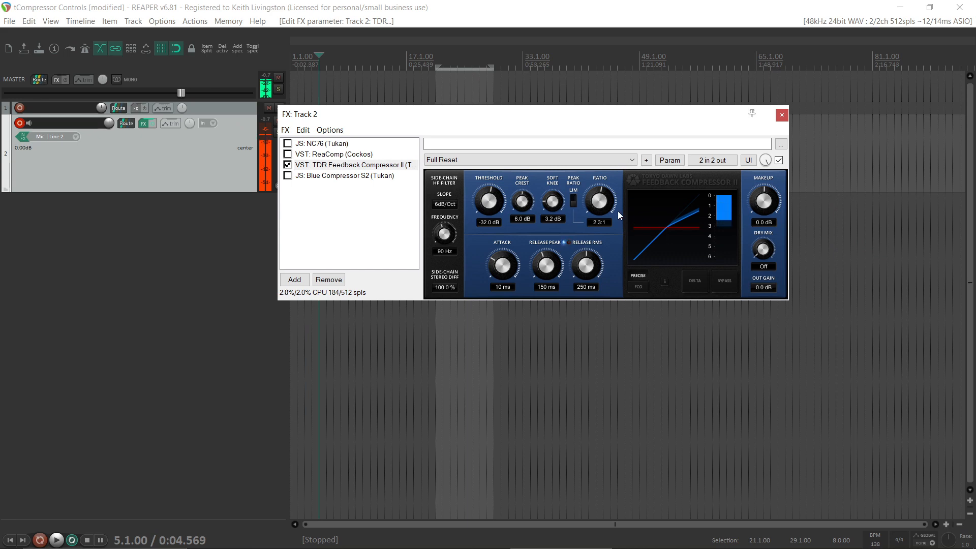
left_click_drag(596, 197, 596, 202)
left_click_drag(669, 234, 669, 228)
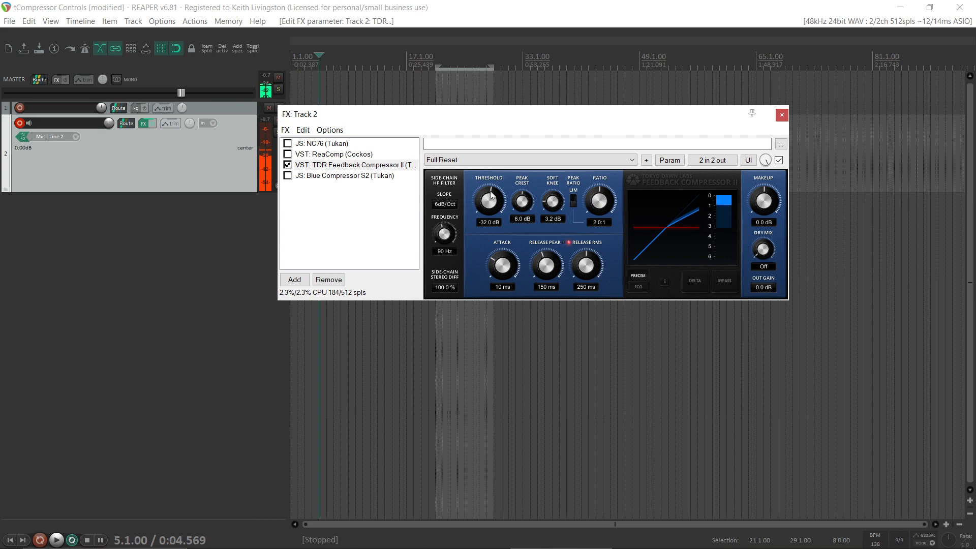
- Try a 7.0:1 ratio in TDR Feedback Compressor II, return it to 2.0:1, and set the makeup gain to 2.8 dB
left_click_drag(599, 201, 599, 176)
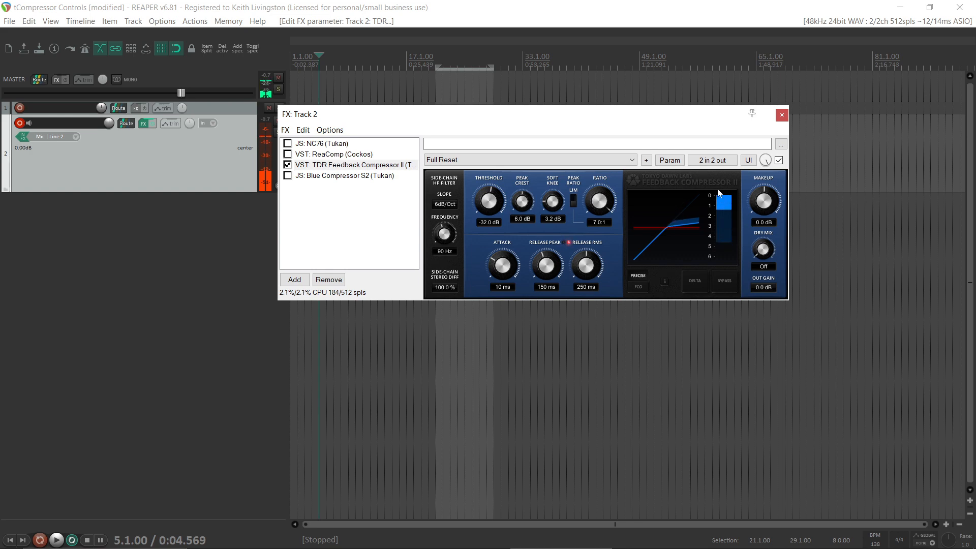
left_click_drag(599, 202, 599, 234)
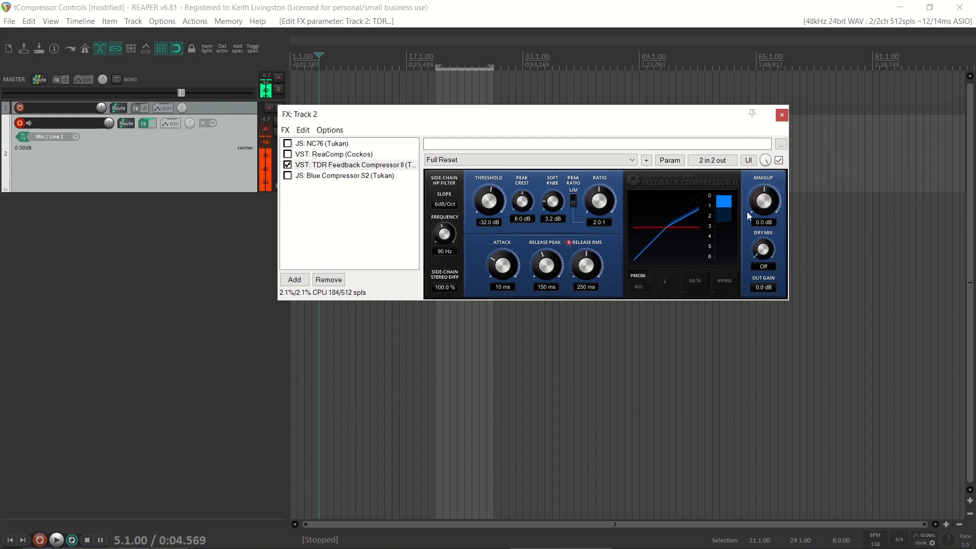
left_click_drag(761, 206, 762, 183)
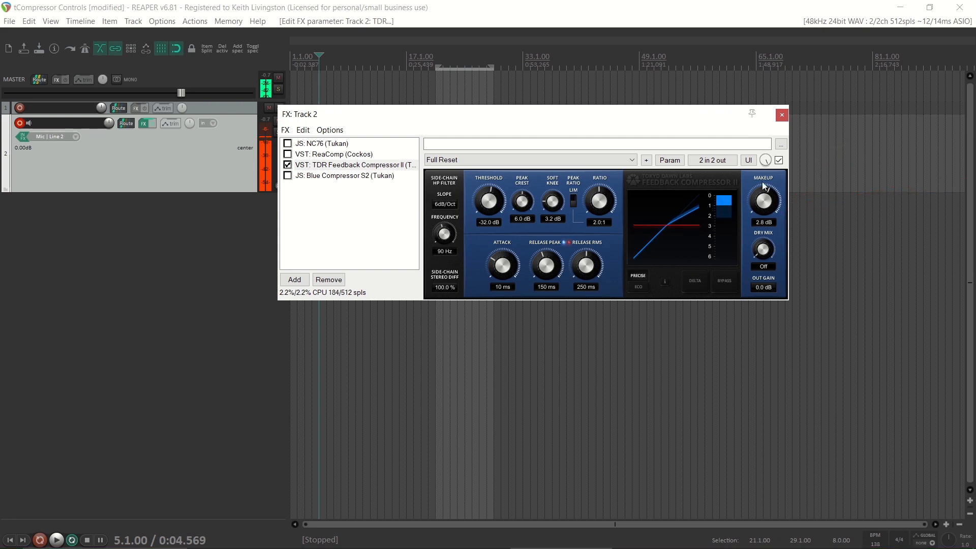
- Toggle TDR Feedback Compressor II off and on to compare its effect on the signal
left_click(288, 165)
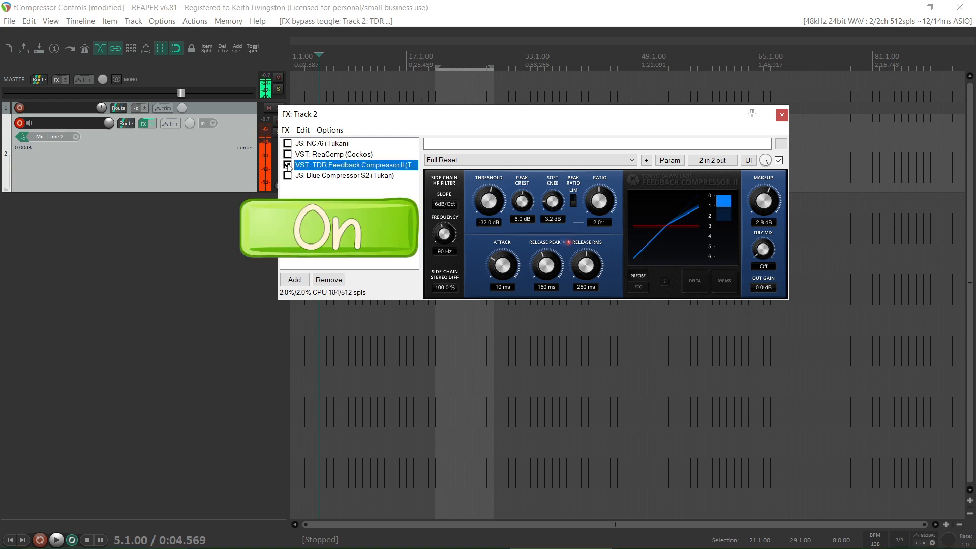
left_click(287, 165)
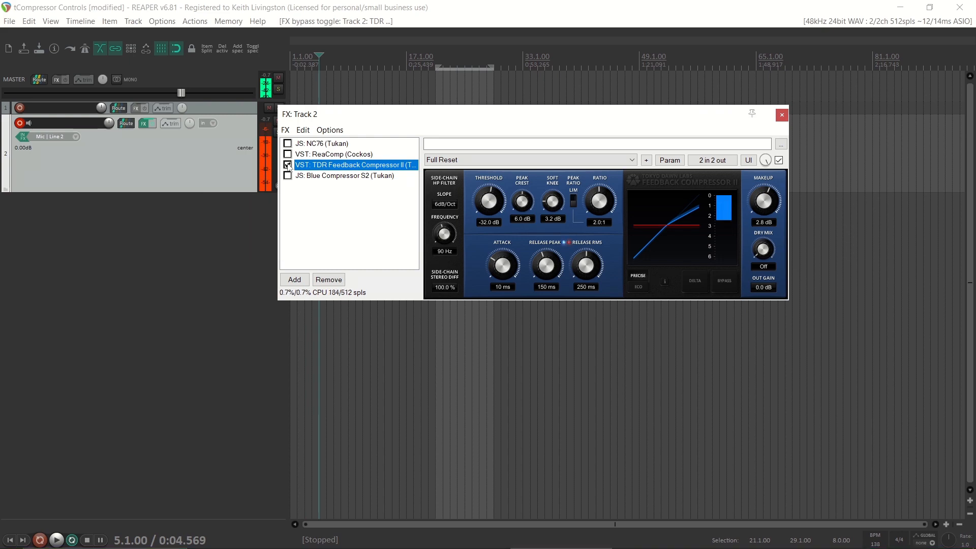
left_click(287, 166)
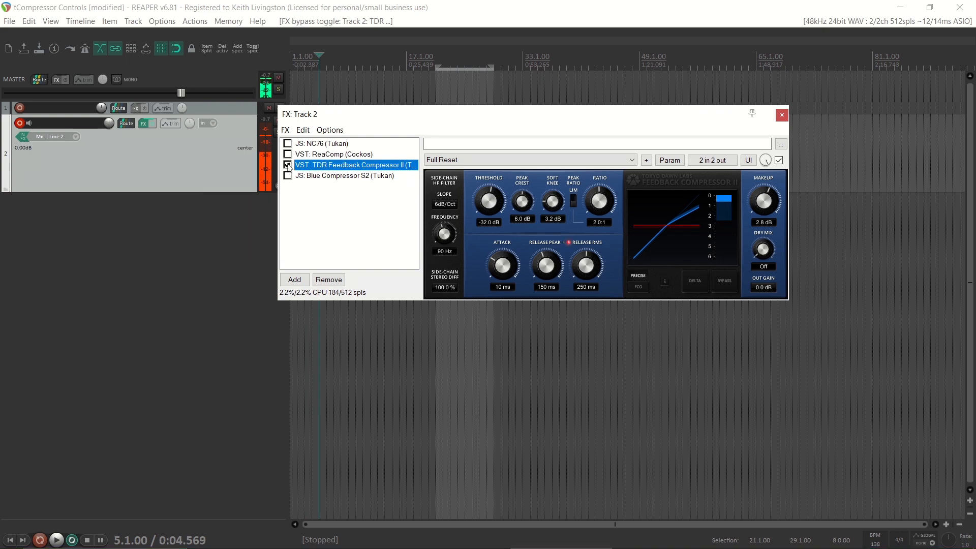
- Bypass TDR Feedback Compressor II and enable Blue Compressor S2 with its output set to 0.0 dB
left_click(288, 166)
left_click(346, 176)
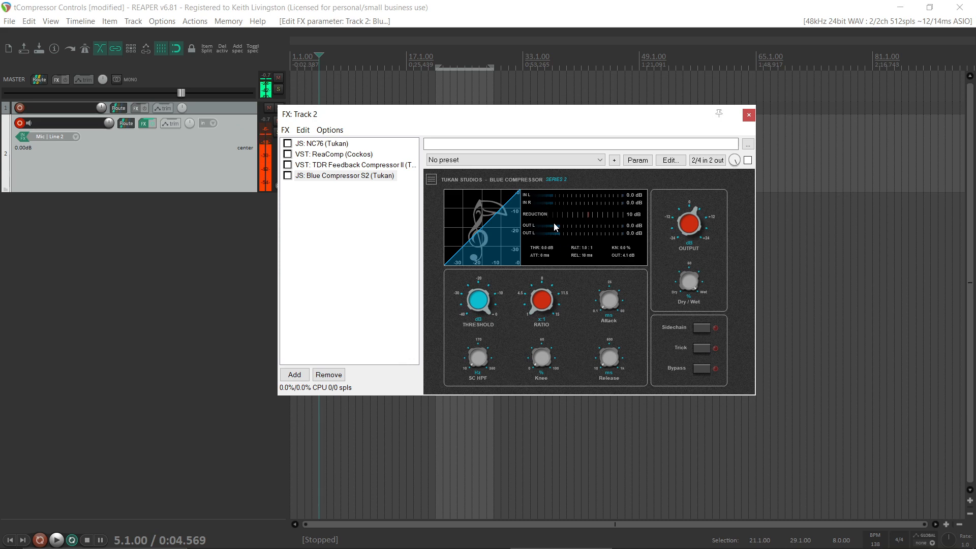
left_click(288, 176)
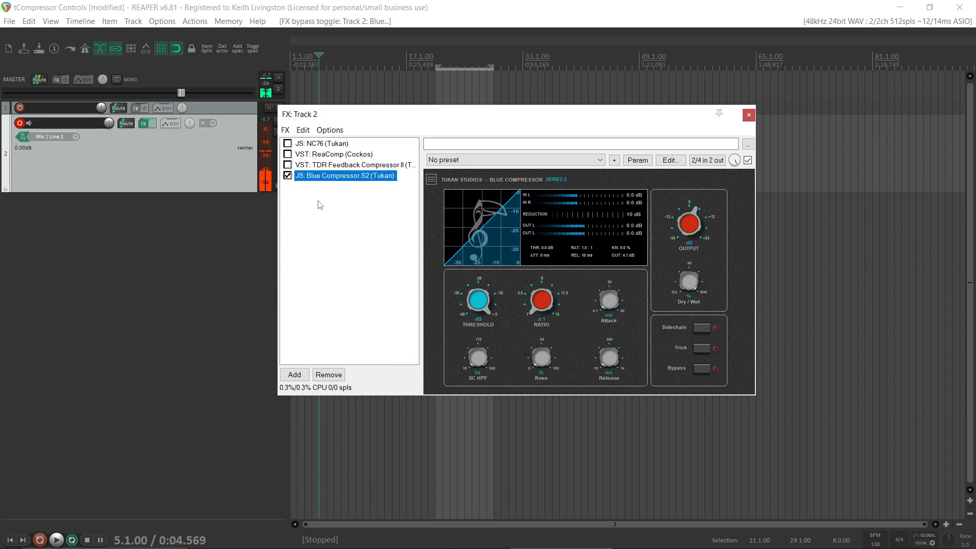
left_click_drag(688, 221, 688, 238)
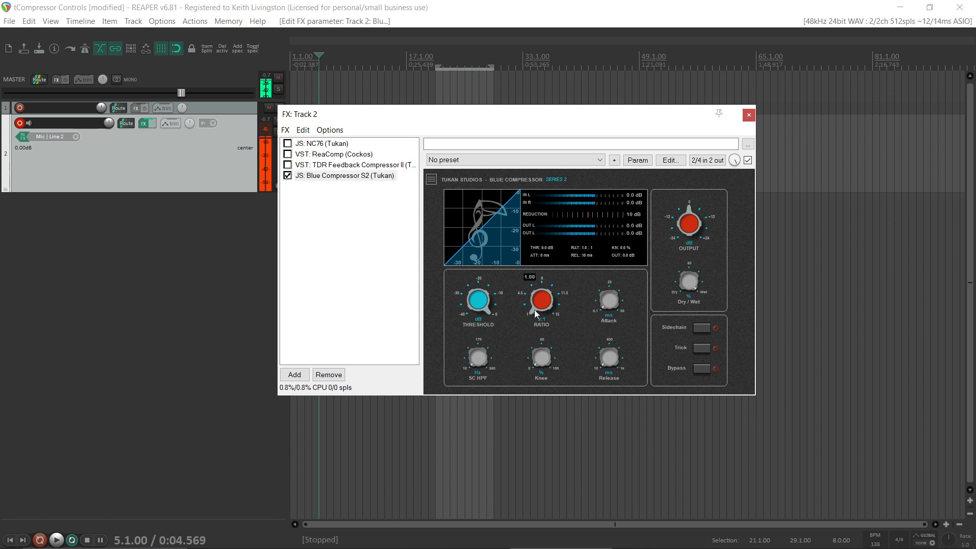
- Set Blue Compressor S2 to a 4.2:1 ratio and a -20.3 dB threshold, and raise its output to compensate
left_click_drag(532, 312, 532, 271)
left_click_drag(473, 300, 479, 392)
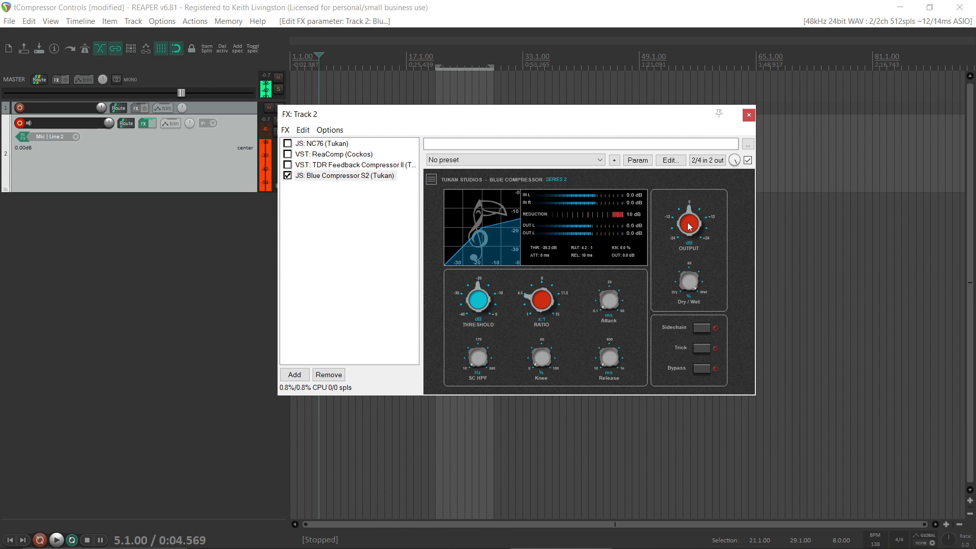
left_click_drag(687, 223, 682, 211)
- Bypass Blue Compressor S2, enable NC76 to adjust its input knob slightly, and bypass NC76 again
left_click(287, 176)
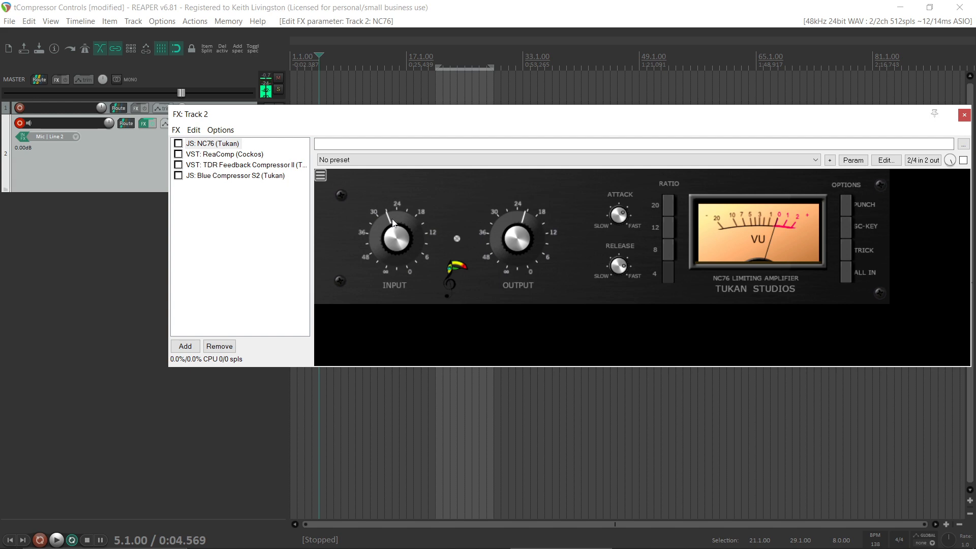
left_click(178, 143)
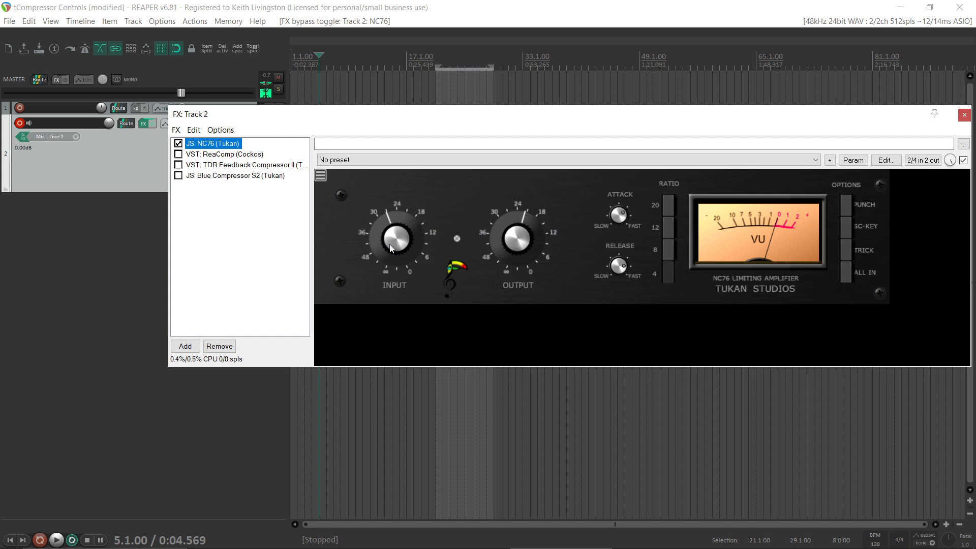
mouse_move(392, 242)
left_mouse_down()
mouse_move(380, 254)
mouse_move(381, 240)
left_mouse_up()
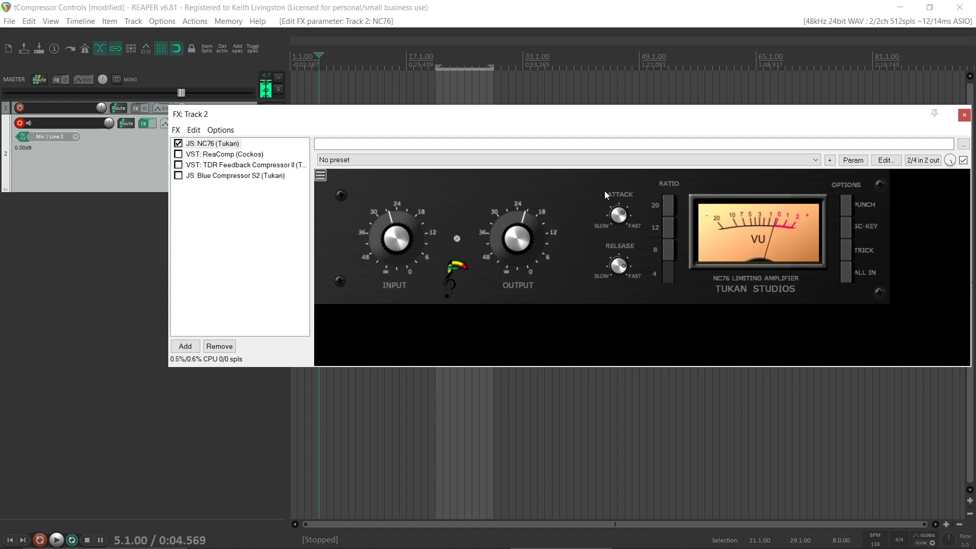
left_click(178, 144)
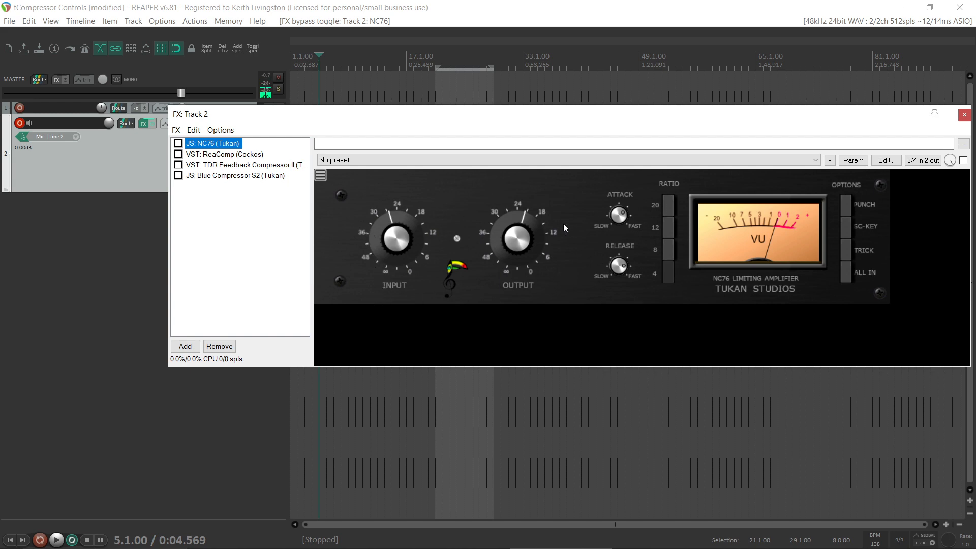
- Examine the output and makeup gain controls of ReaComp, TDR Feedback Compressor II and Blue Compressor S2
double_click(228, 154)
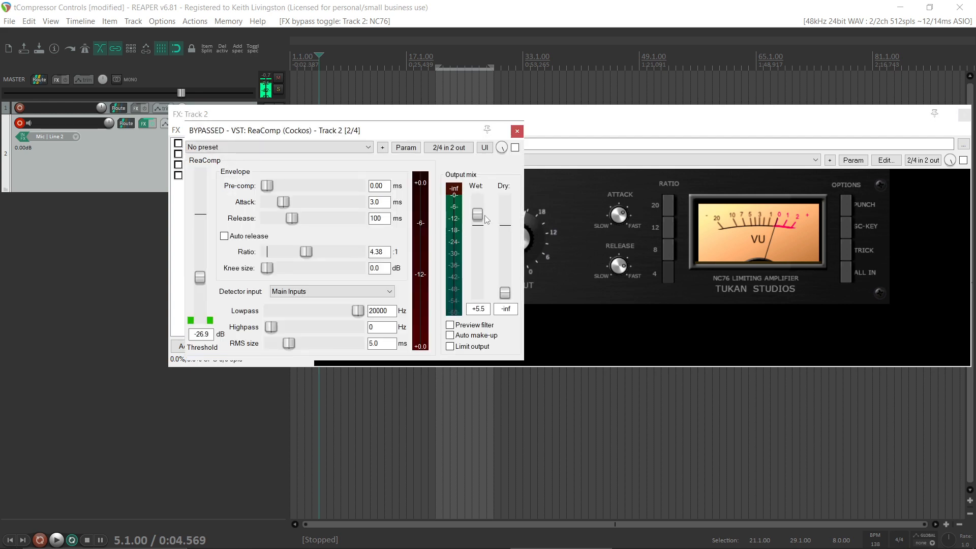
key("Escape")
left_click(220, 166)
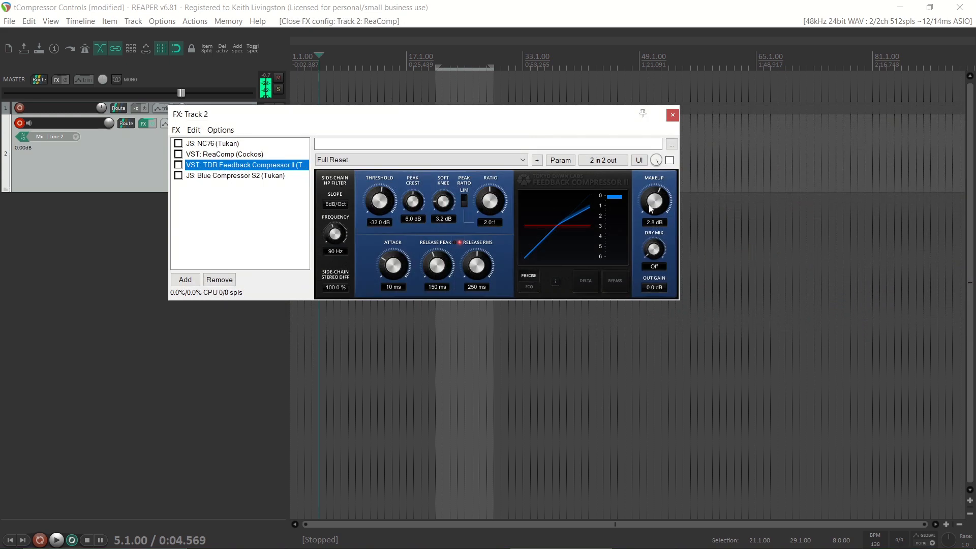
left_click(240, 176)
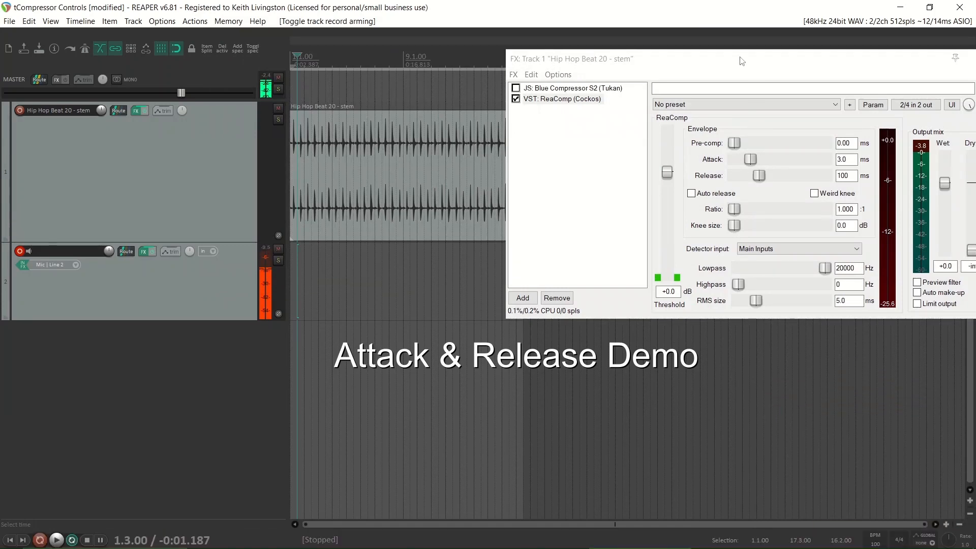
- Set ReaComp on the Hip Hop Beat track to 0 ms attack and release and a 16.0:1 ratio, lowering the threshold to -30.9 dB during playback
left_click_drag(742, 60, 664, 56)
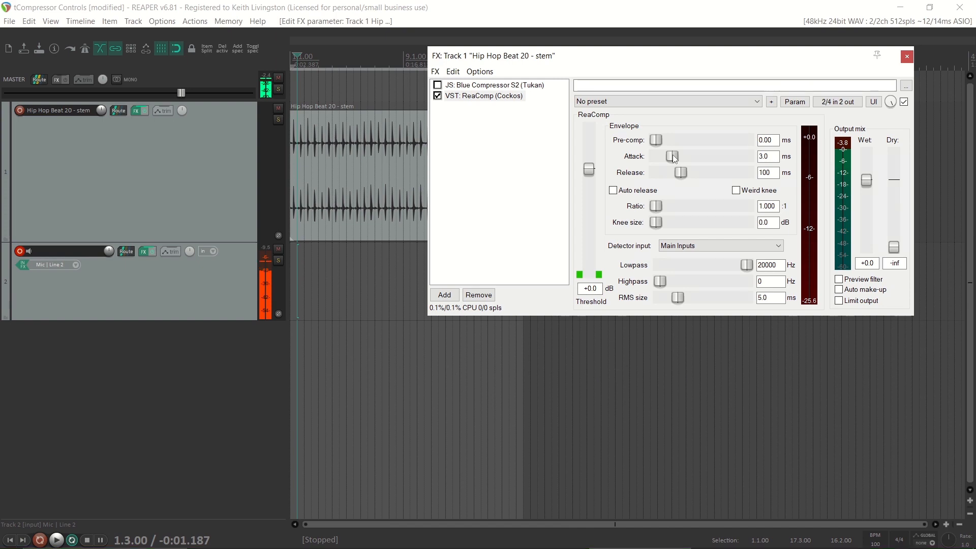
left_click_drag(674, 158, 717, 209)
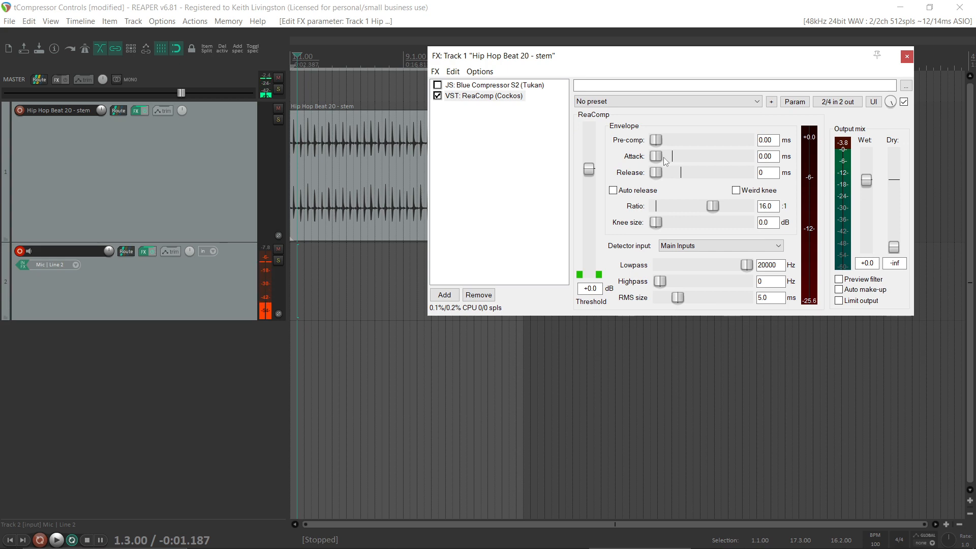
key("space")
left_click_drag(589, 168, 584, 240)
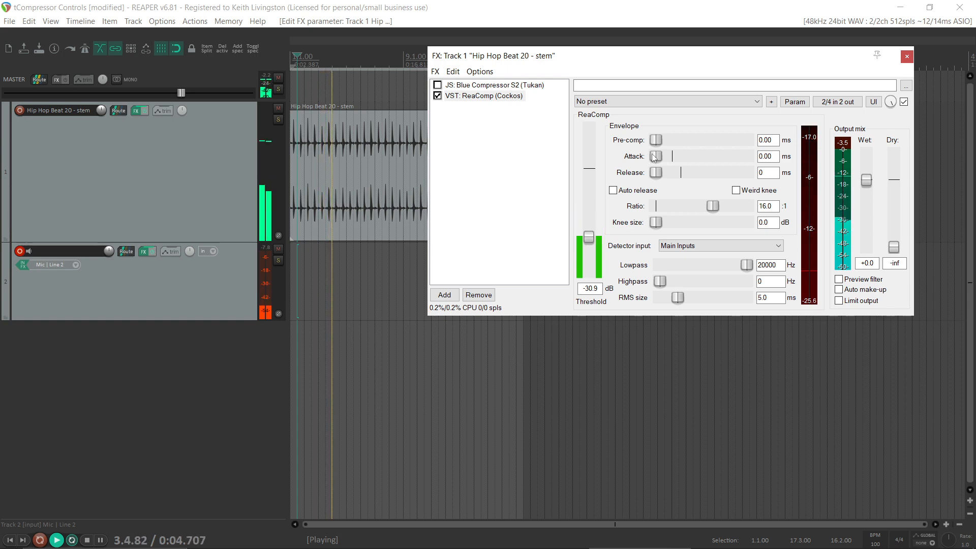
- Set ReaComp's attack to 39.5 ms and its release to 132 ms, playing the Hip Hop Beat track to hear the changes
left_click_drag(657, 157, 696, 156)
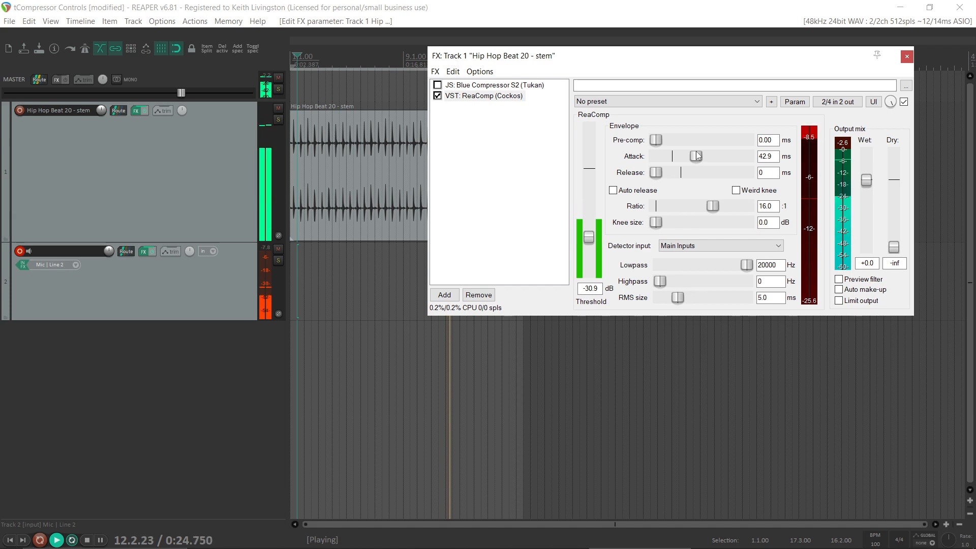
key("space")
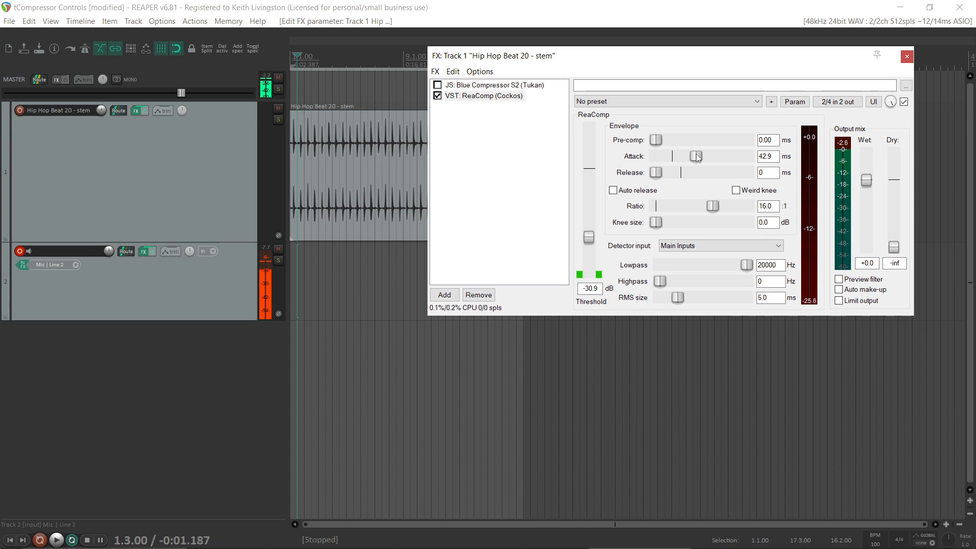
left_click_drag(696, 154, 696, 154)
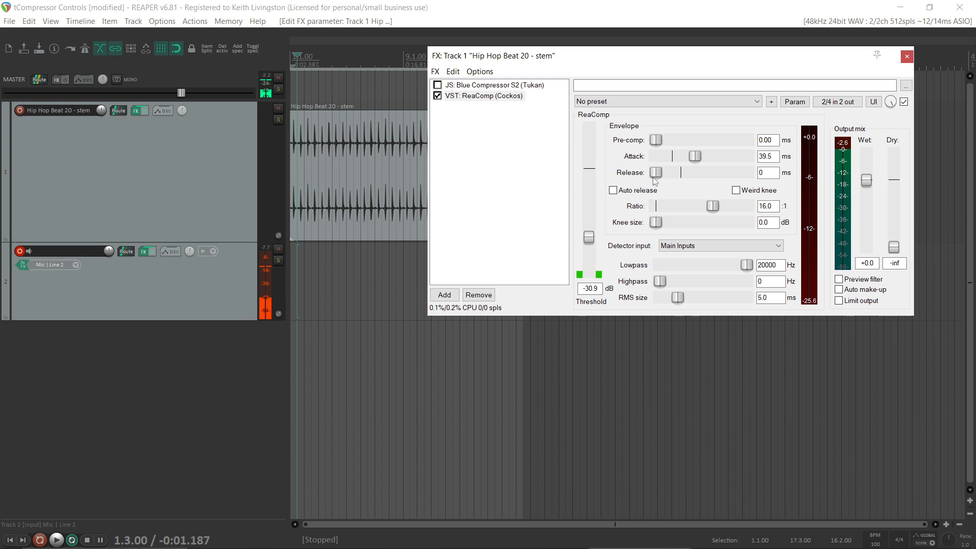
key("space")
left_click_drag(657, 173, 686, 174)
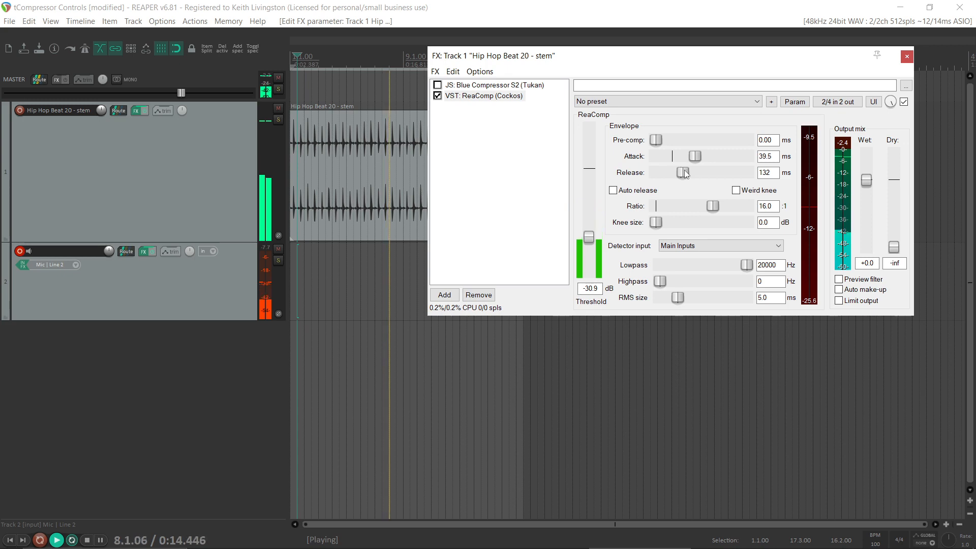
key("space")
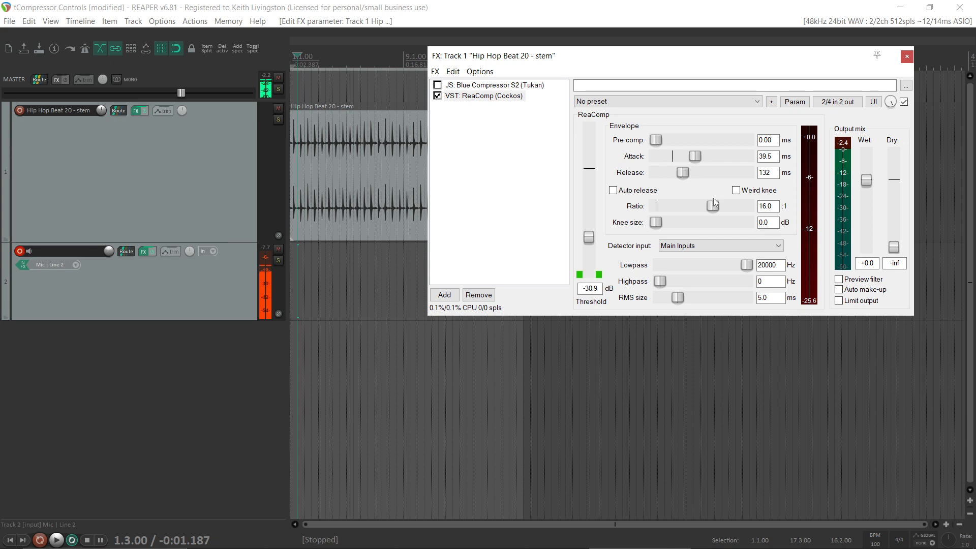
- Set ReaComp's ratio to 4.23:1 and its threshold to -27.0 dB during playback, then briefly bypass and re-enable it to compare
left_click_drag(712, 206, 695, 208)
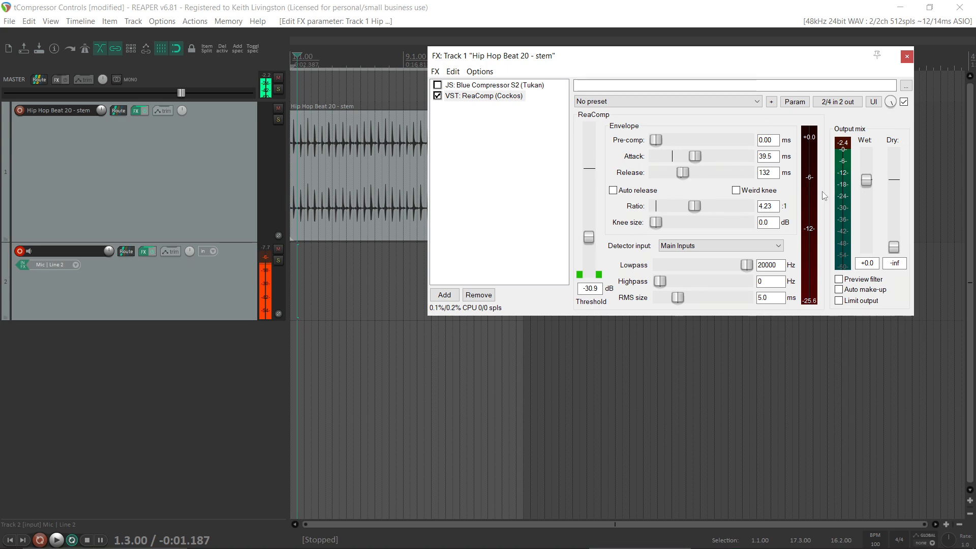
key("space")
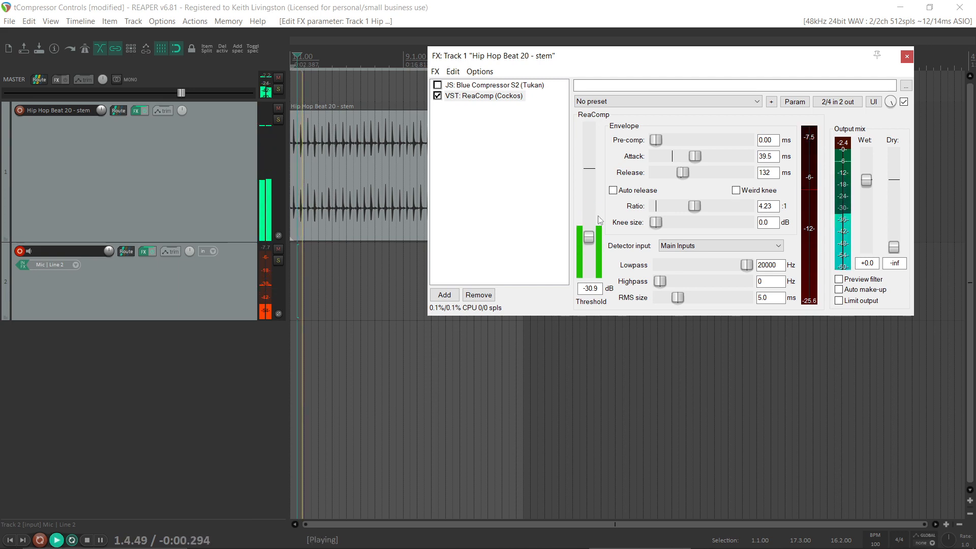
left_click_drag(587, 243, 586, 237)
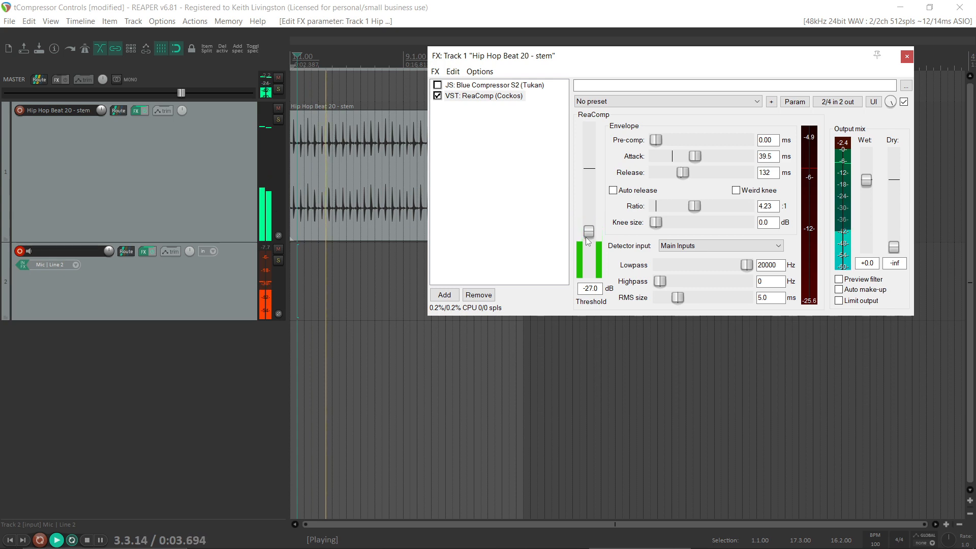
left_click(438, 95)
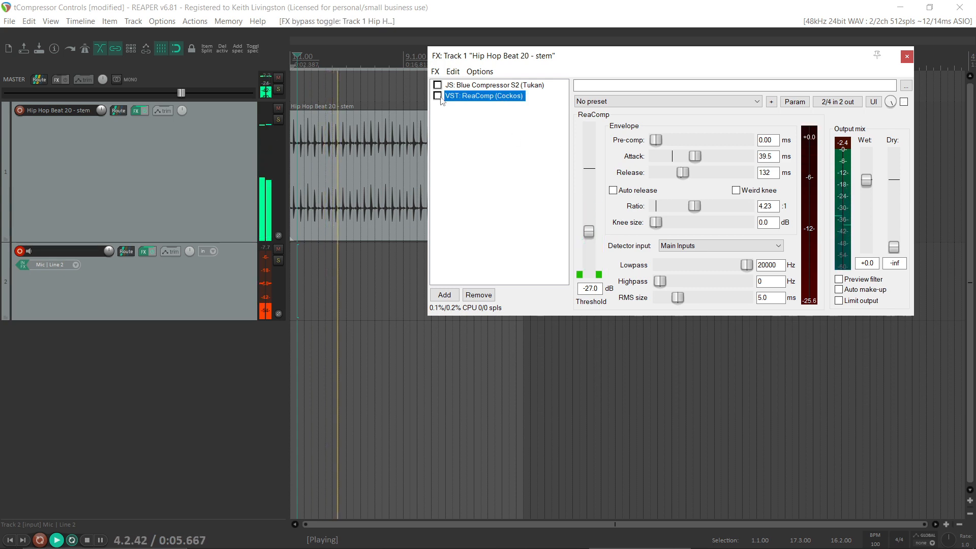
left_click(438, 96)
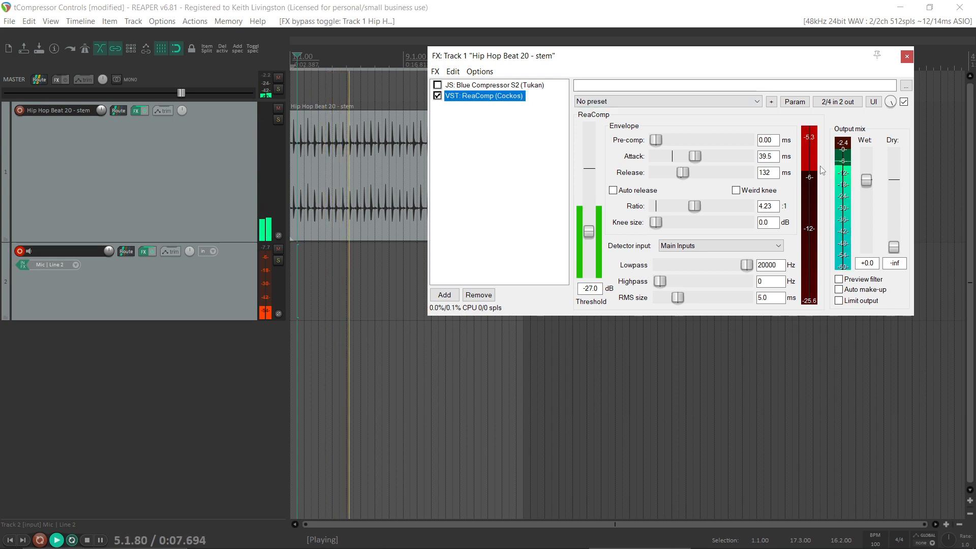
- Raise ReaComp's wet output to +3.8 dB, compare it against bypass, and set the ratio to 5.79:1 before stopping playback
left_click(867, 181)
left_click_drag(868, 182, 868, 174)
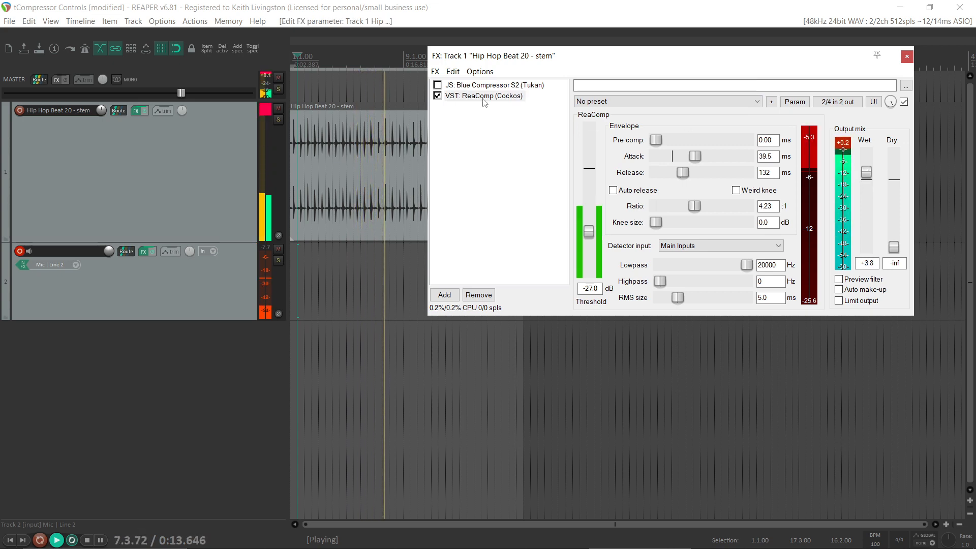
left_click(437, 96)
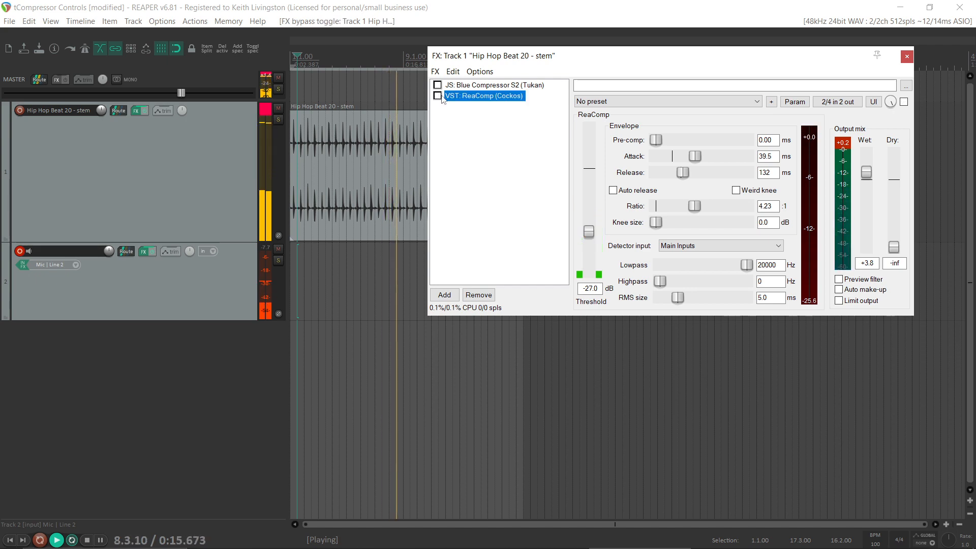
left_click(437, 96)
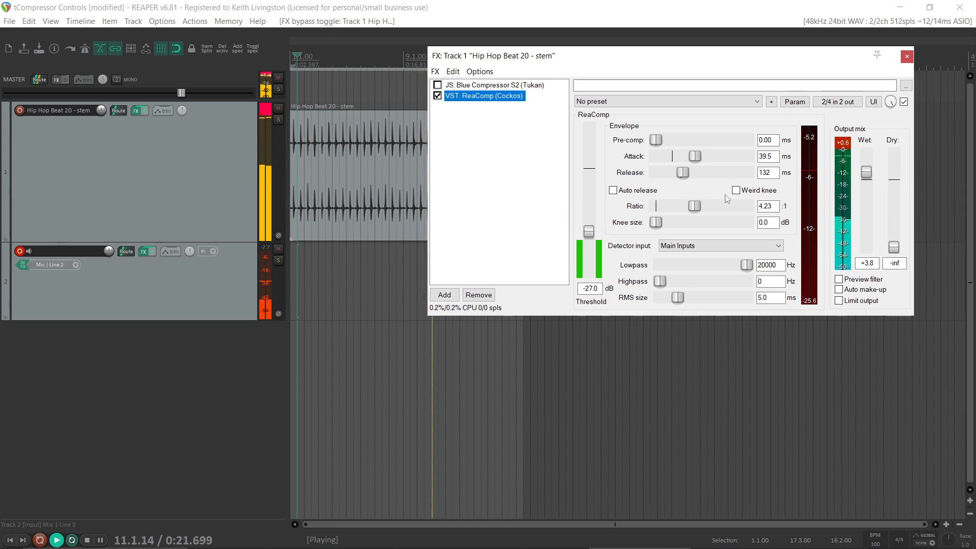
left_click_drag(699, 211, 702, 208)
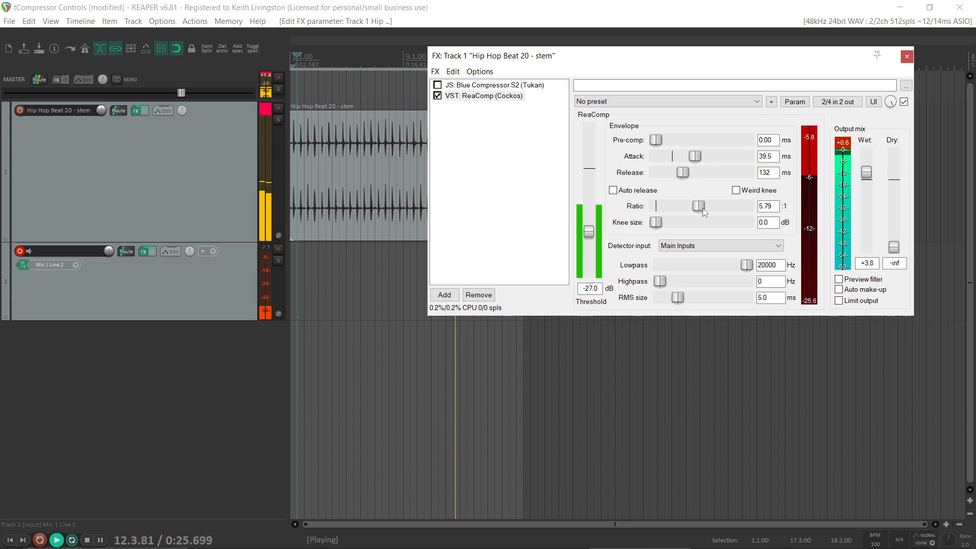
key("space")
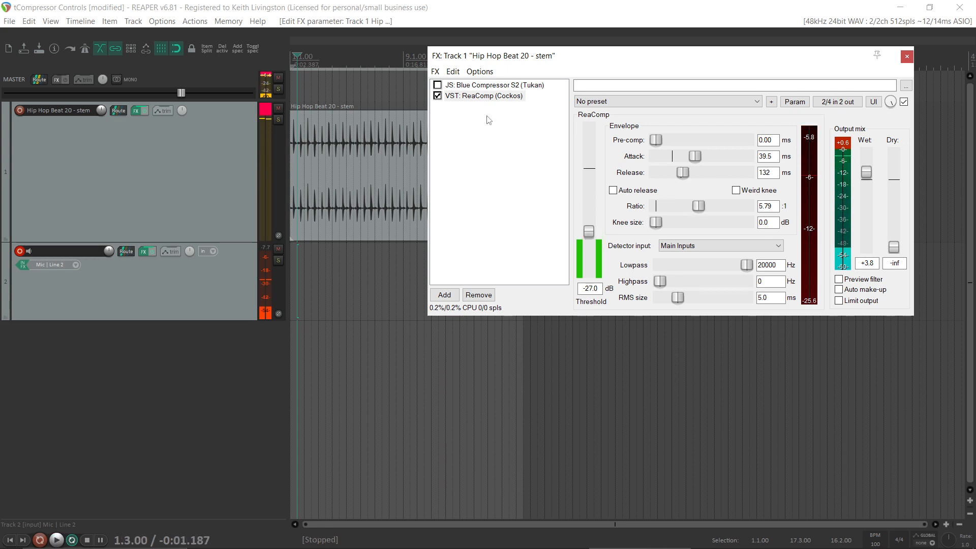
- Play the beat with ReaComp bypassed, then re-enable it and set the attack to 50.9 ms and the threshold to -26.3 dB
left_click(438, 96)
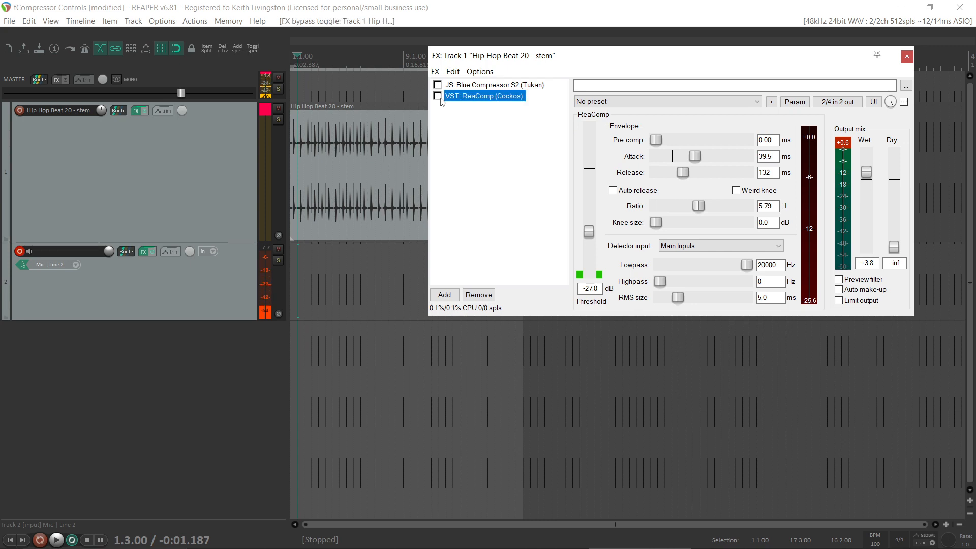
key("space")
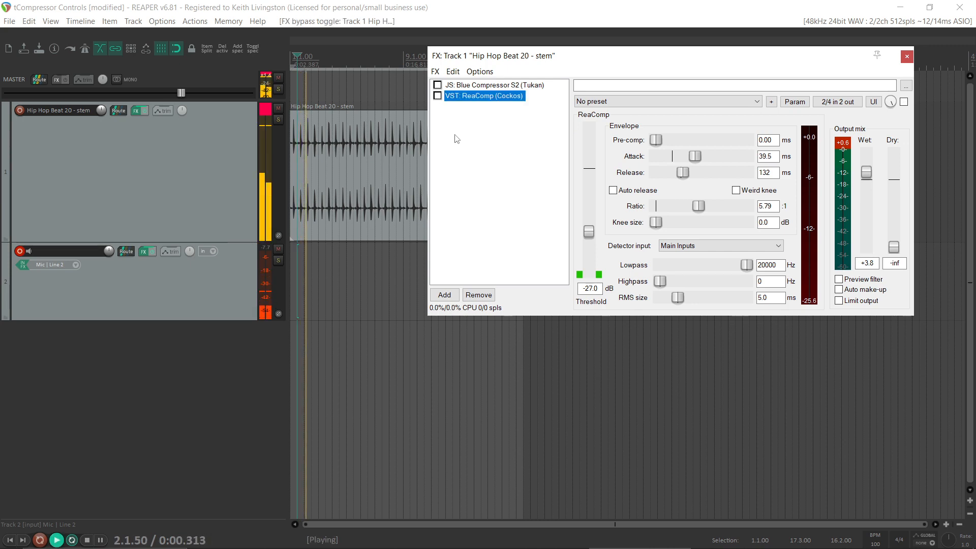
left_click(438, 96)
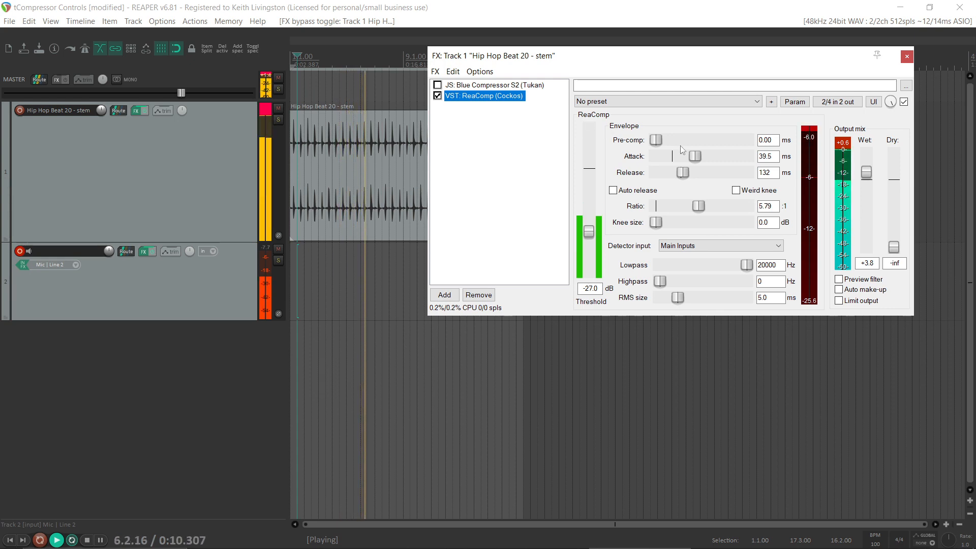
left_click_drag(695, 157, 700, 156)
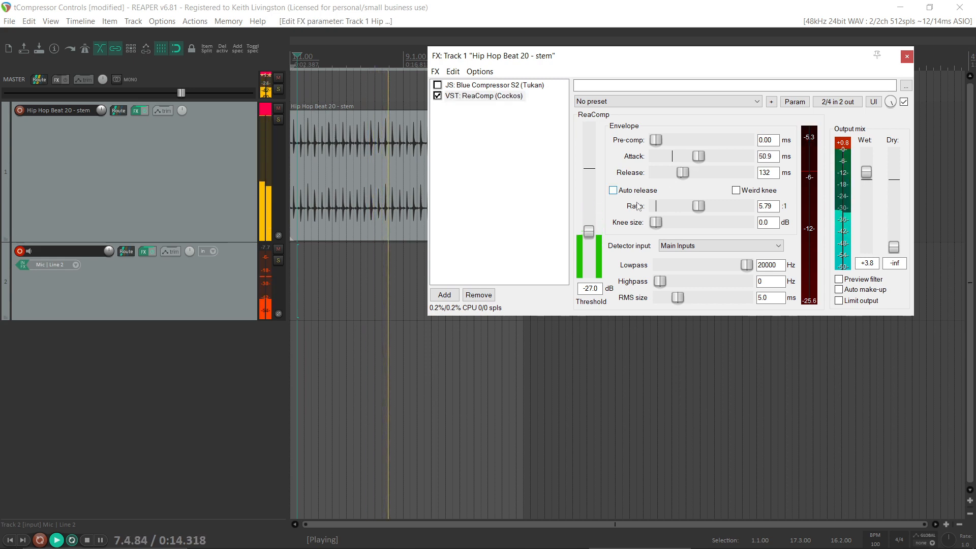
left_click_drag(593, 235, 591, 233)
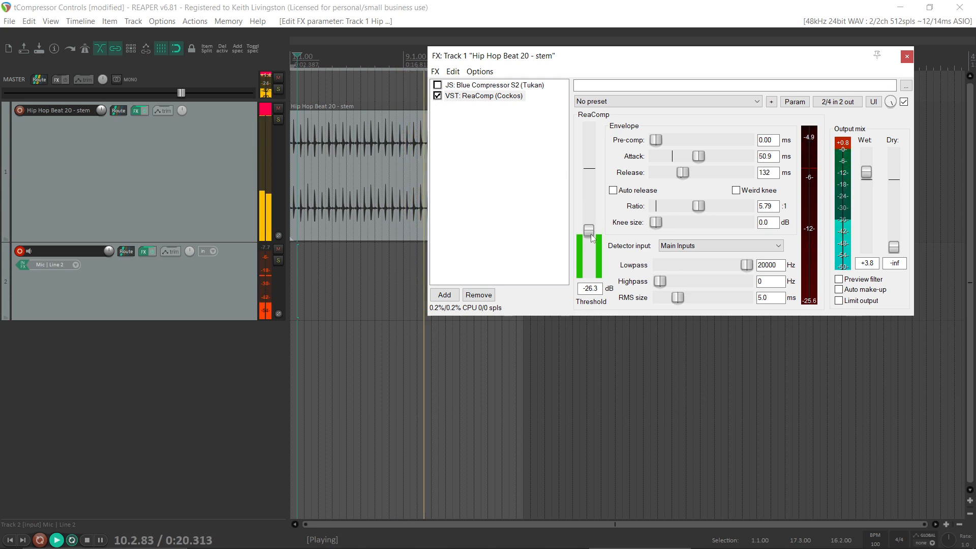
- Compare the playing beat with and without ReaComp, leaving the plugin bypassed and stopping playback
left_click(437, 96)
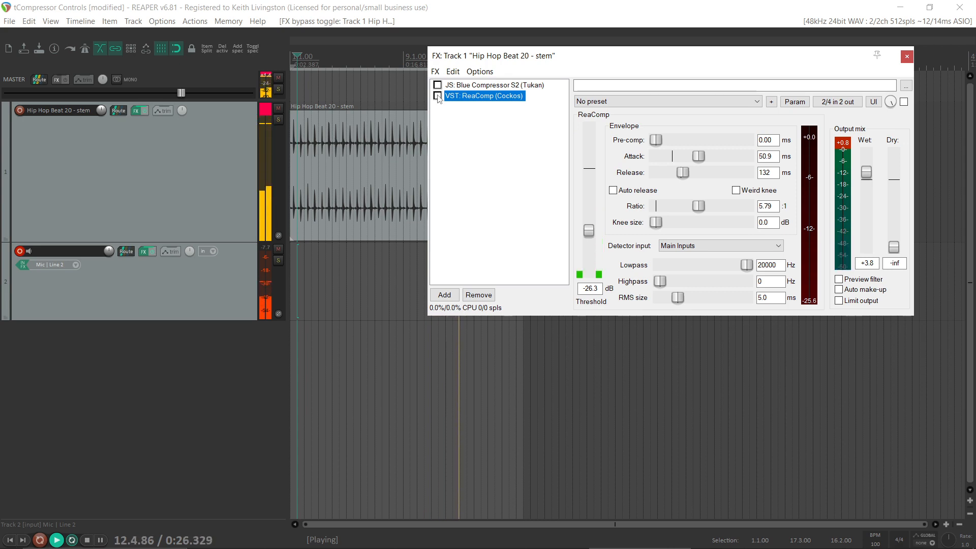
left_click(437, 96)
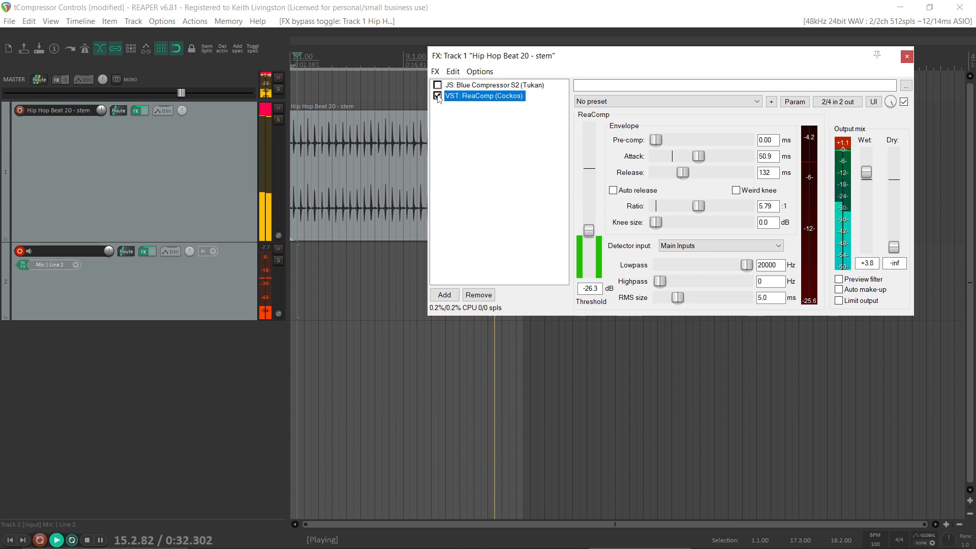
left_click(437, 96)
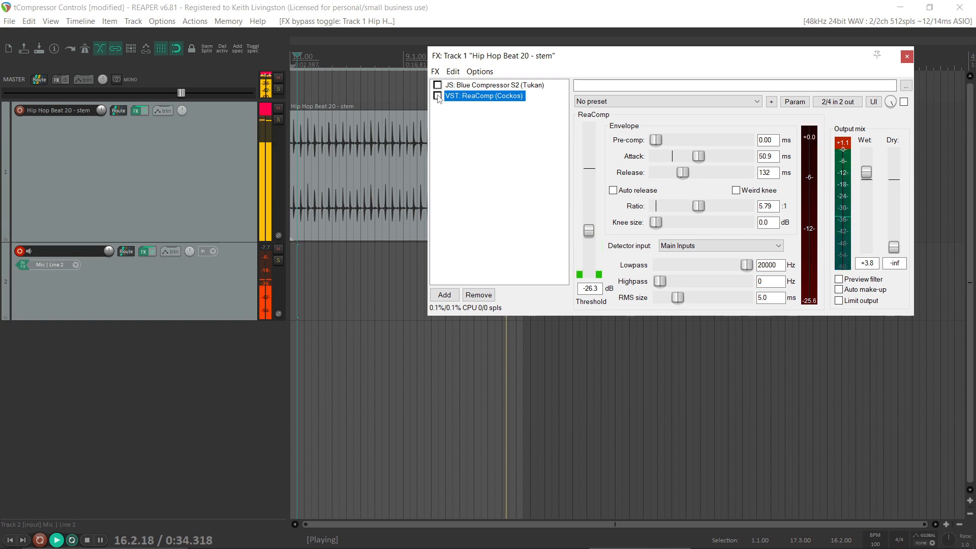
key("space")
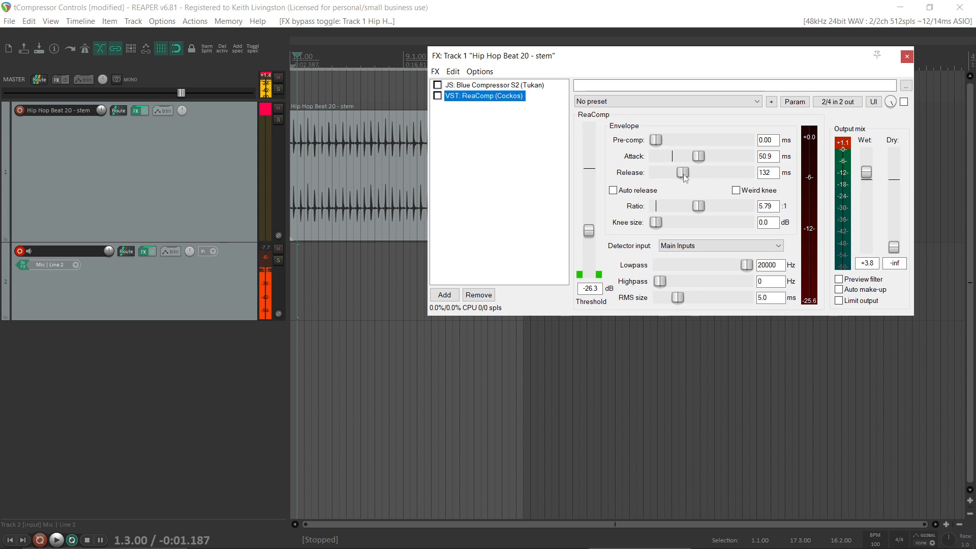
- Load ReaComp's "stock - Rock Snare - aim for 4dB GR" preset, enable the plugin, and lower the threshold to -29.6 dB during playback
left_click(643, 104)
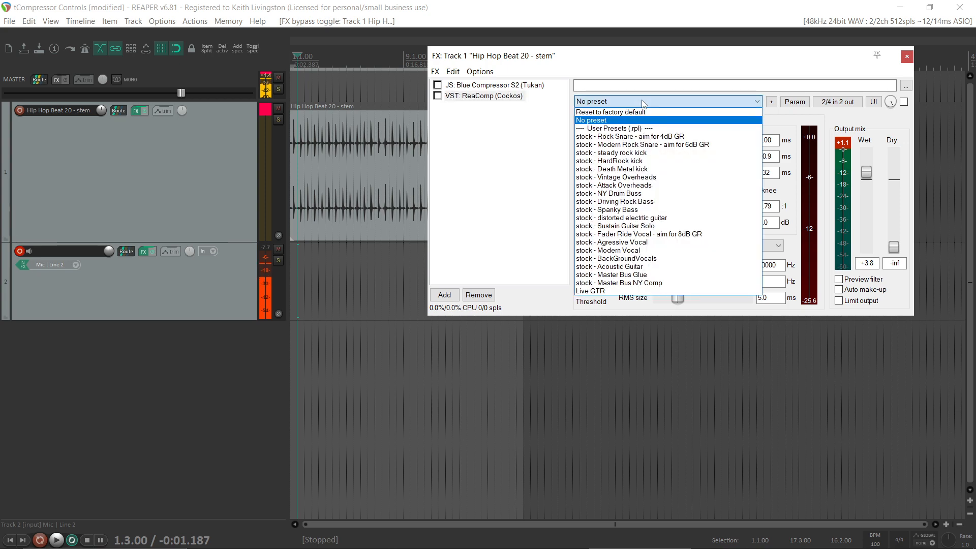
left_click(641, 137)
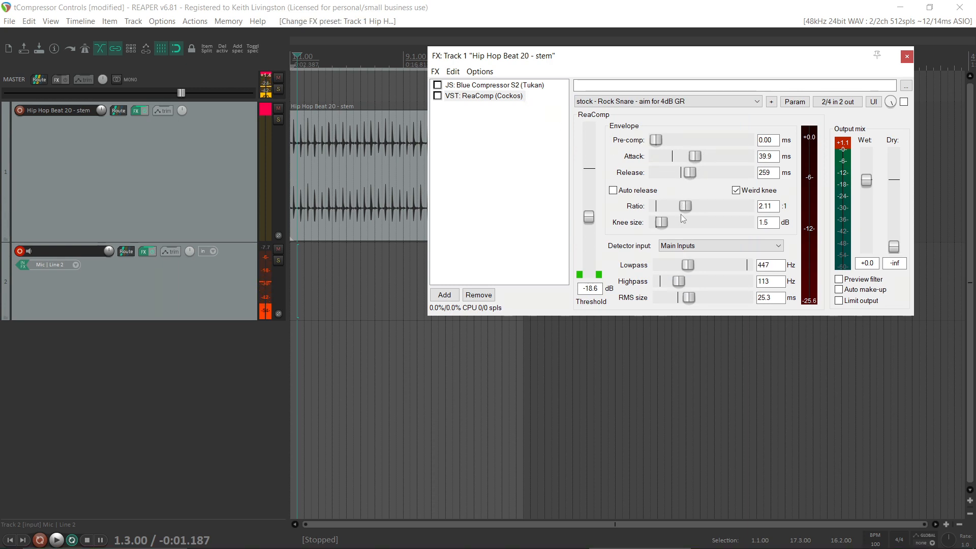
left_click(437, 96)
key("space")
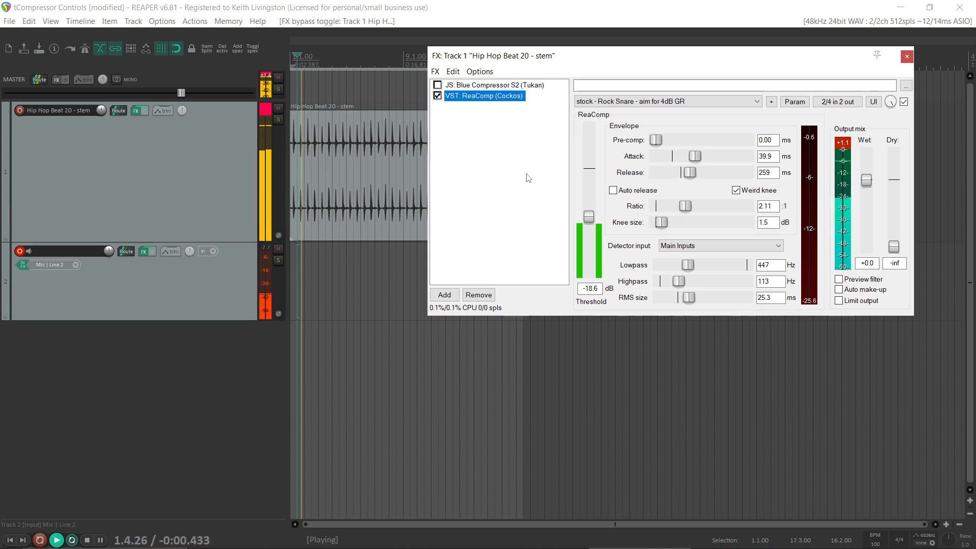
left_click_drag(588, 222, 588, 239)
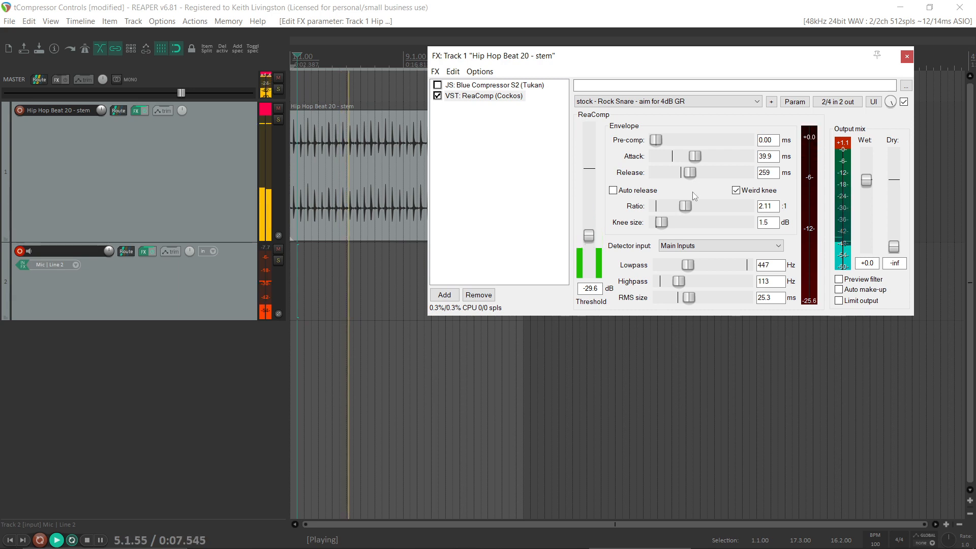
- Toggle ReaComp off and on during playback to compare the Rock Snare preset with the uncompressed beat, then stop
left_click(438, 97)
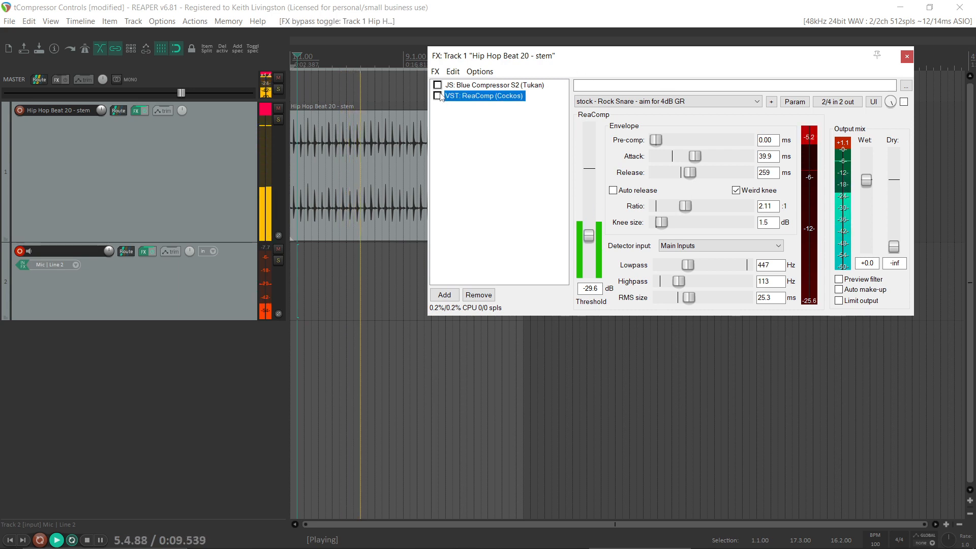
left_click(438, 96)
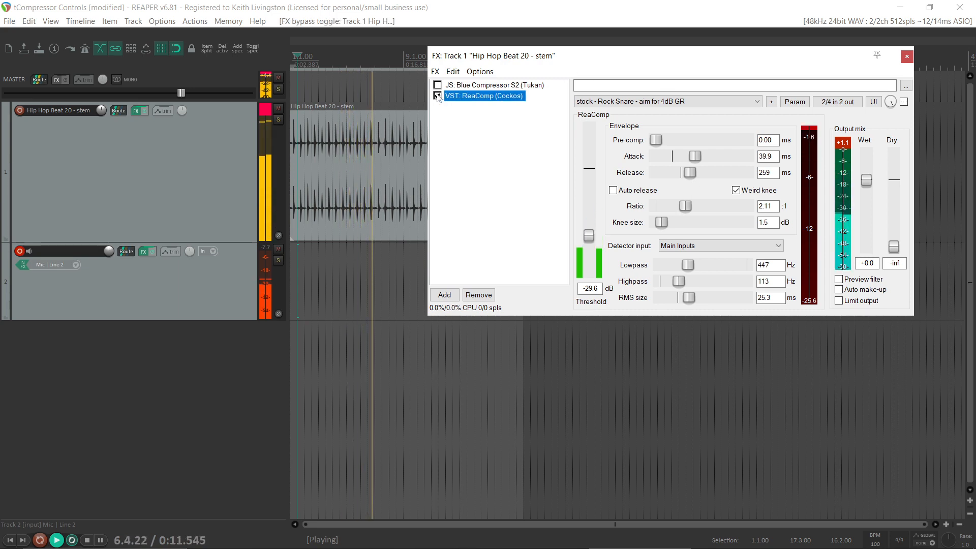
key("space")
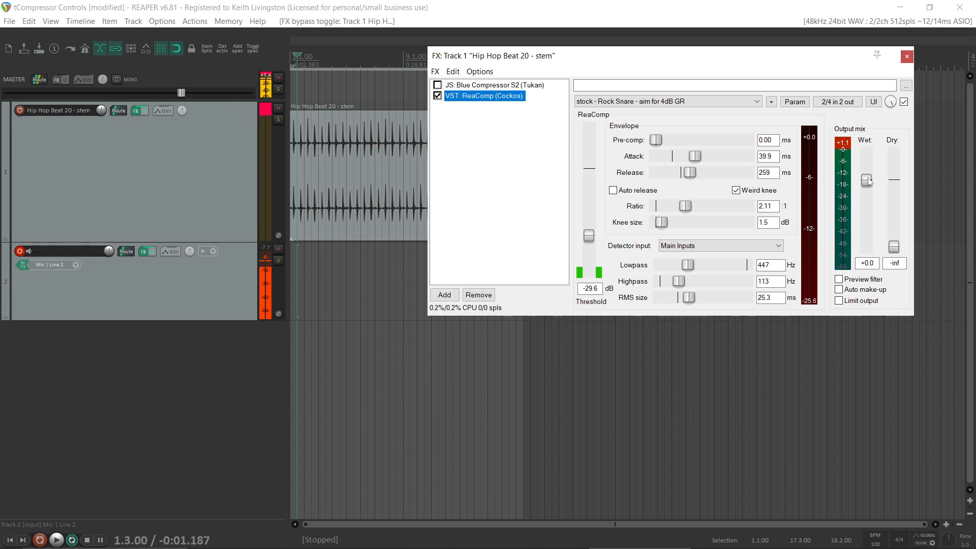
- Raise the preset's wet output to +4.1 dB and compare the level-matched beat with ReaComp bypassed and enabled
left_click_drag(868, 182, 868, 172)
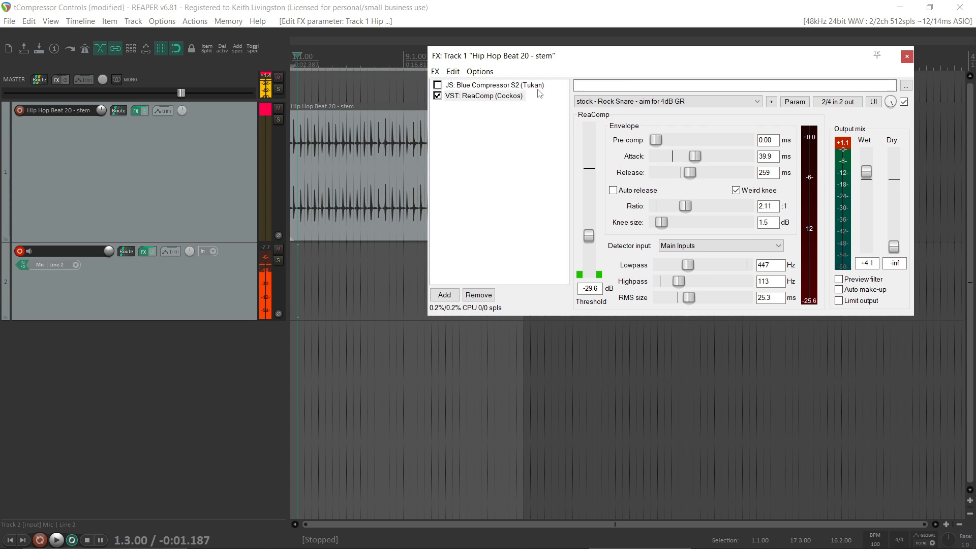
key("space")
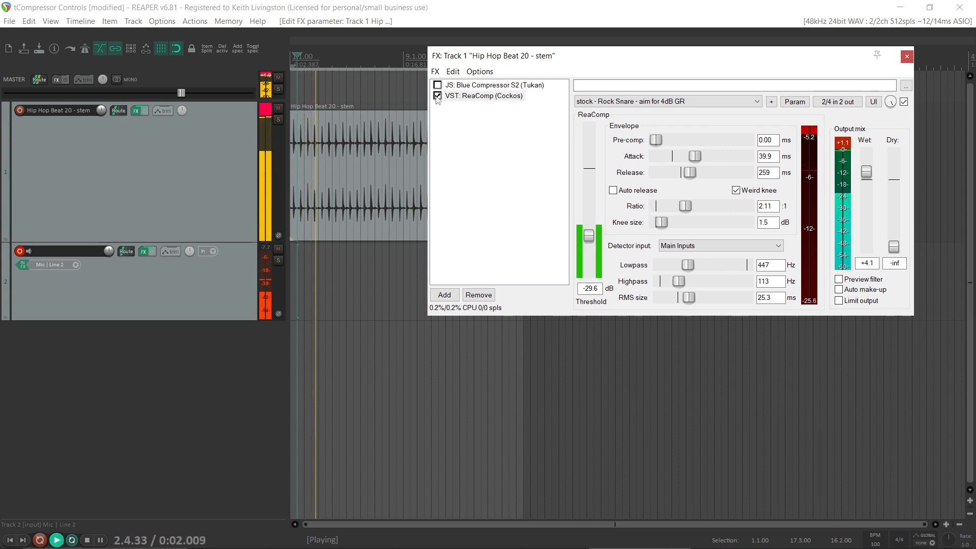
left_click(437, 96)
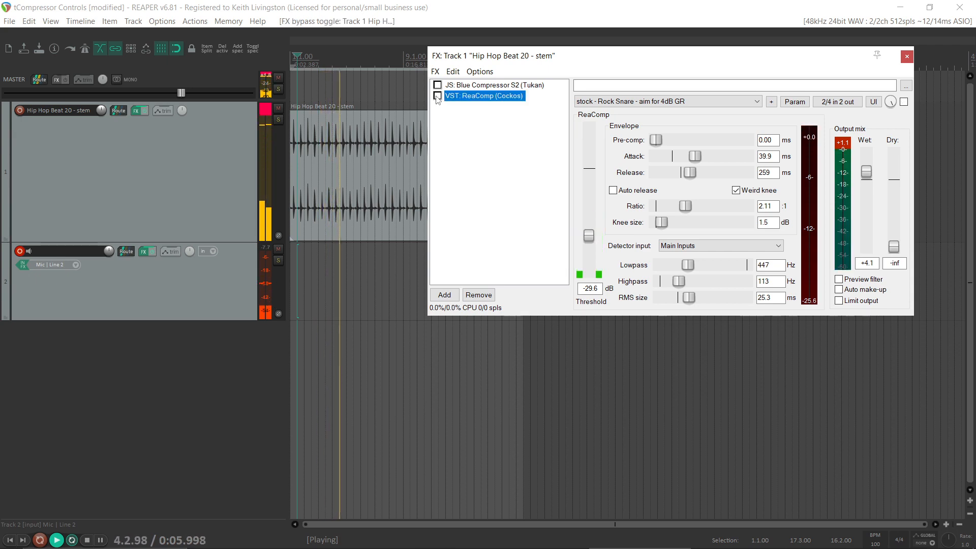
left_click(437, 96)
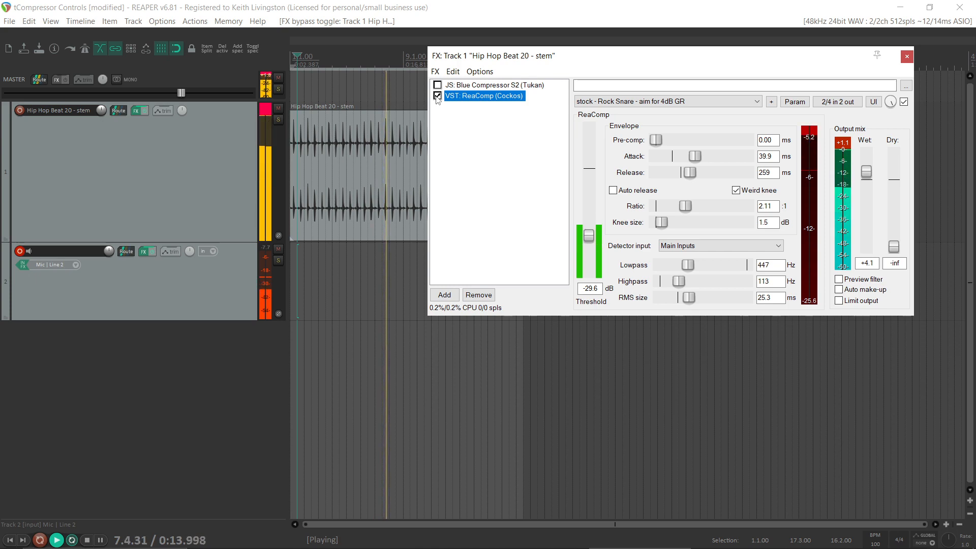
key("space")
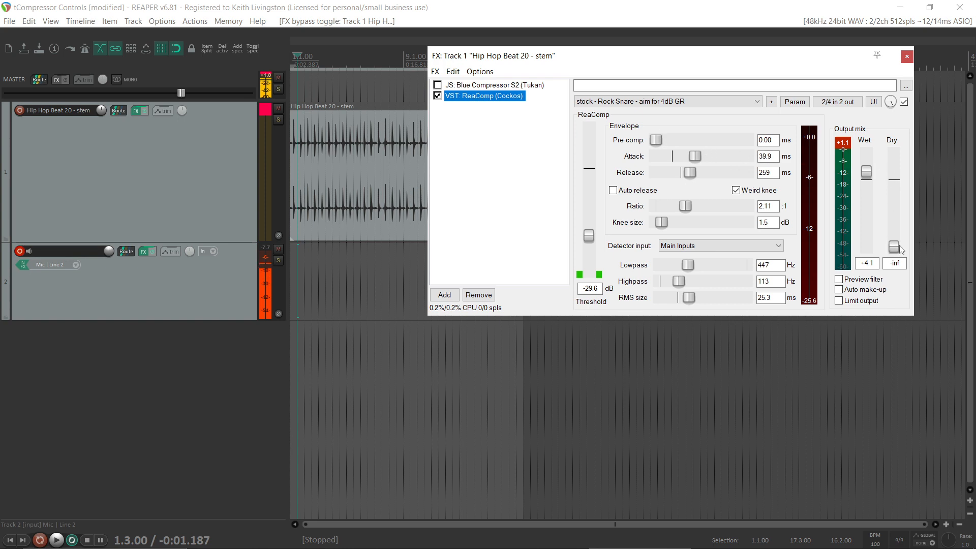
- Raise ReaComp's dry output level to -3.4 dB and return it to -inf
left_click_drag(900, 248, 901, 187)
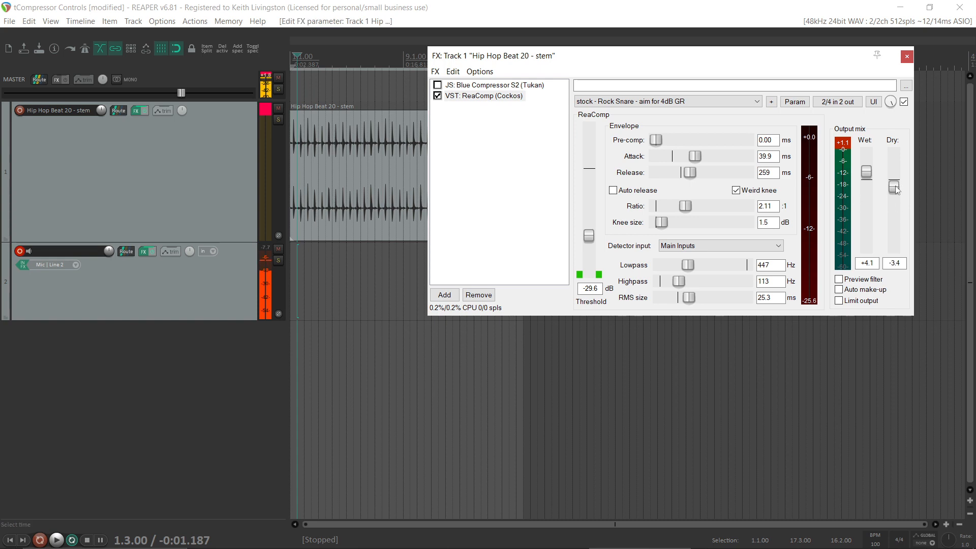
left_click_drag(897, 190, 890, 273)
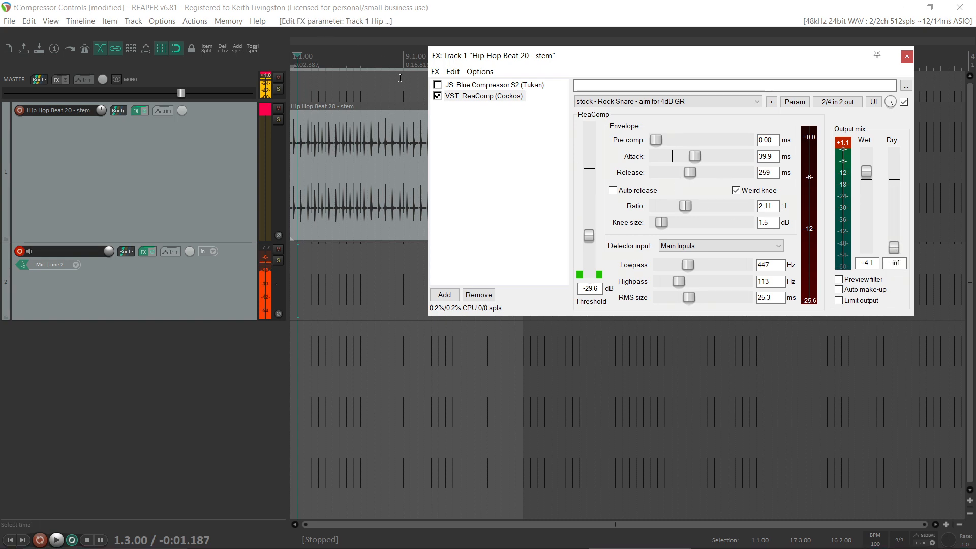